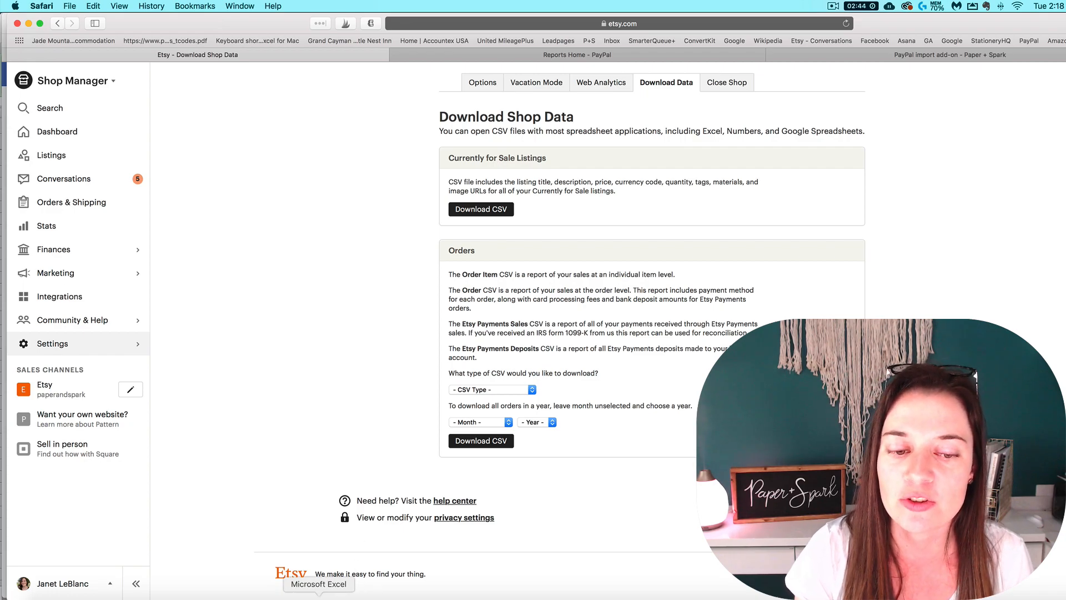
Step: Switch to Excel and review the monthly summary's Etsy revenue rows, the Etsy CC Processing fees row and the Jan sheet
click(321, 590)
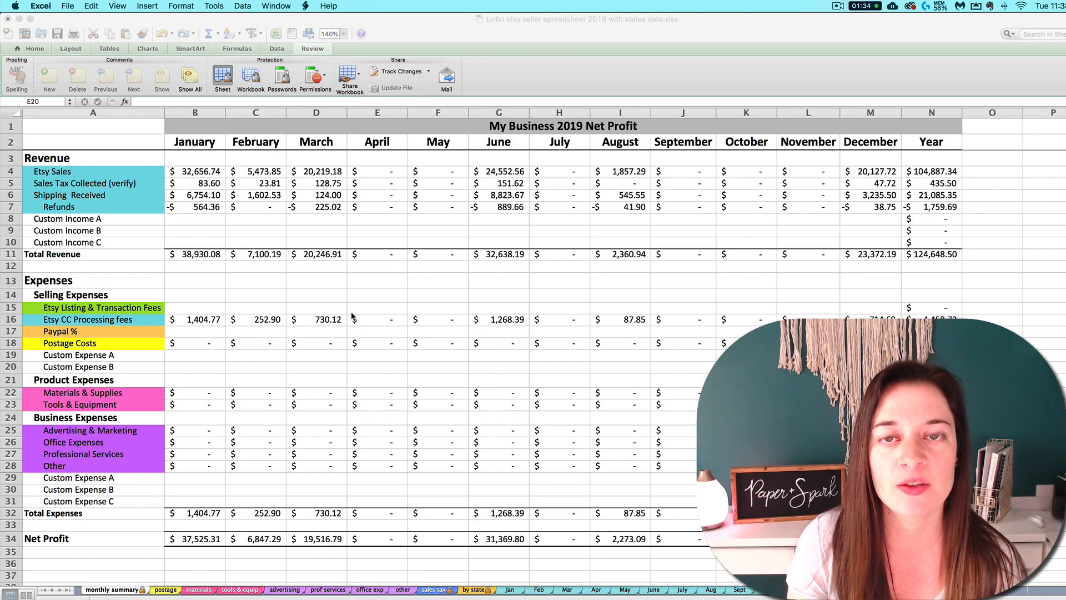
drag(112, 172, 104, 206)
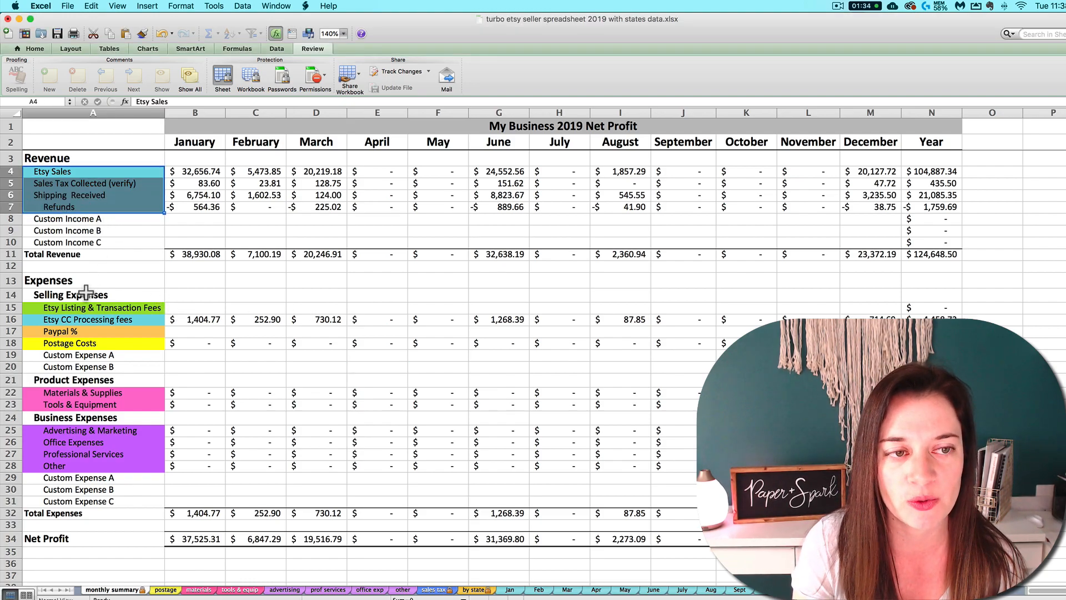
click(76, 322)
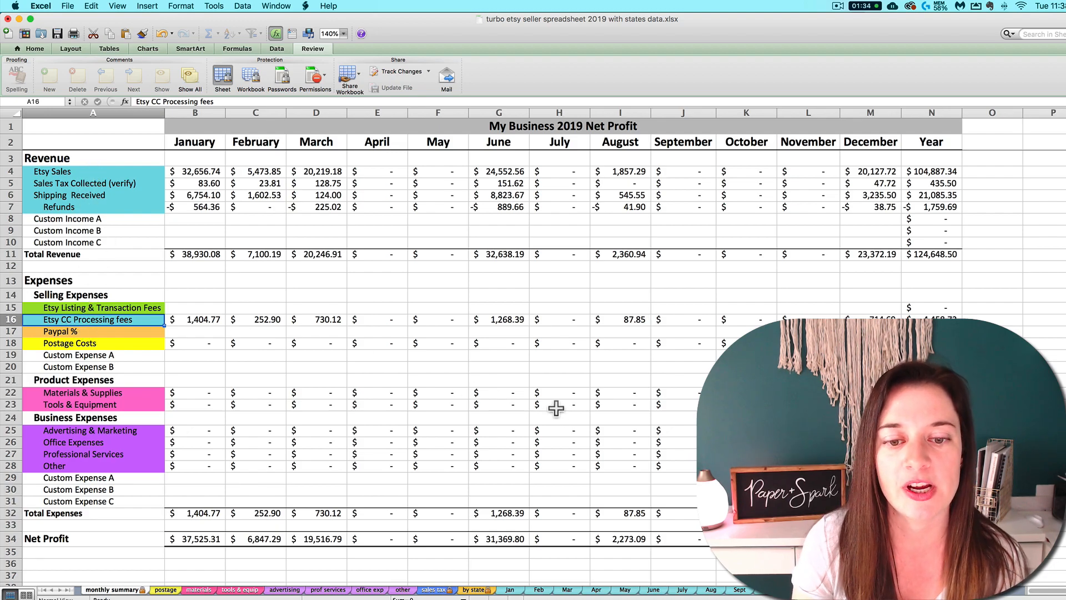
click(575, 564)
click(510, 590)
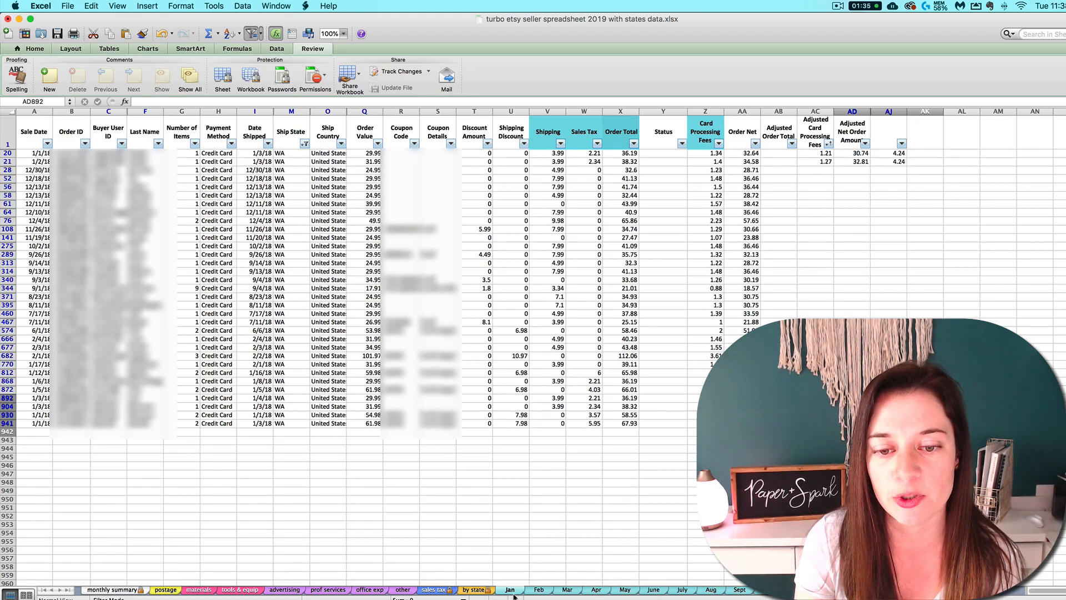
click(120, 592)
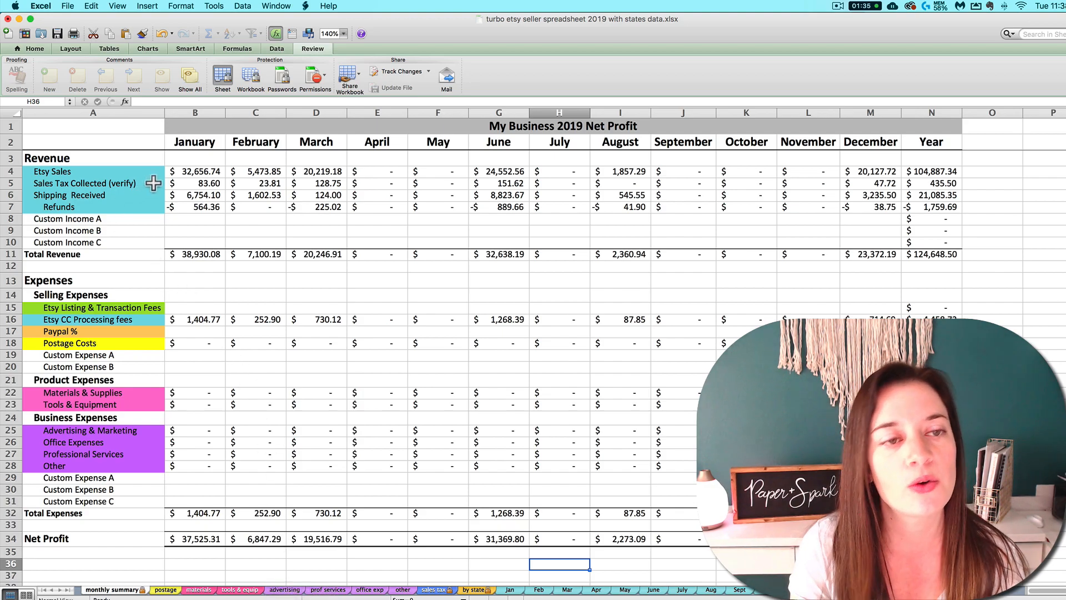
Step: Inspect the January formulas for Etsy Sales, Sales Tax Collected, Shipping Received, Refunds and Etsy CC Processing fees
click(189, 174)
click(187, 185)
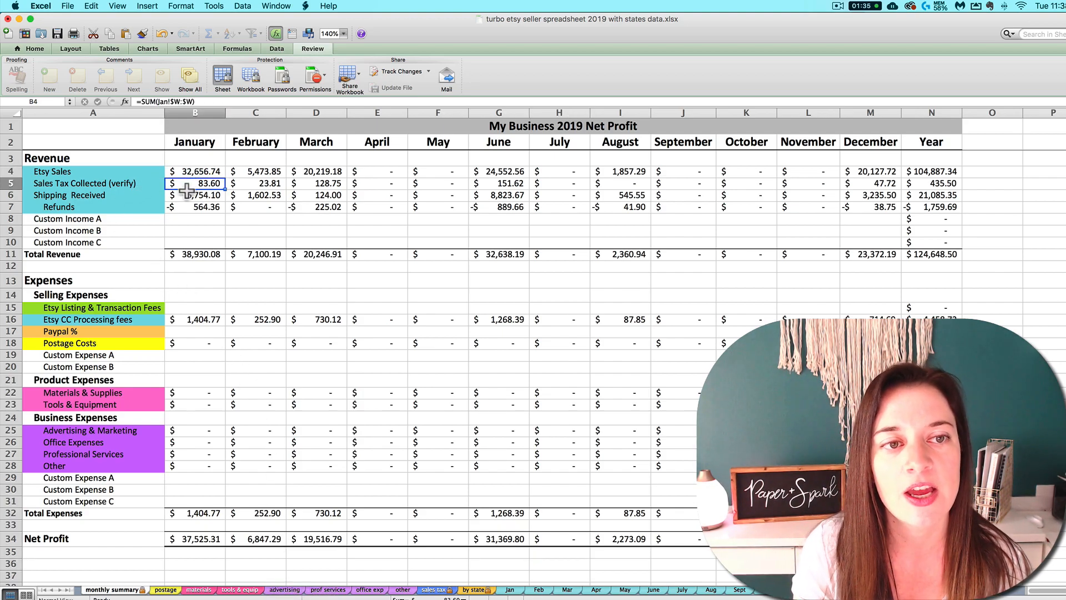
click(191, 198)
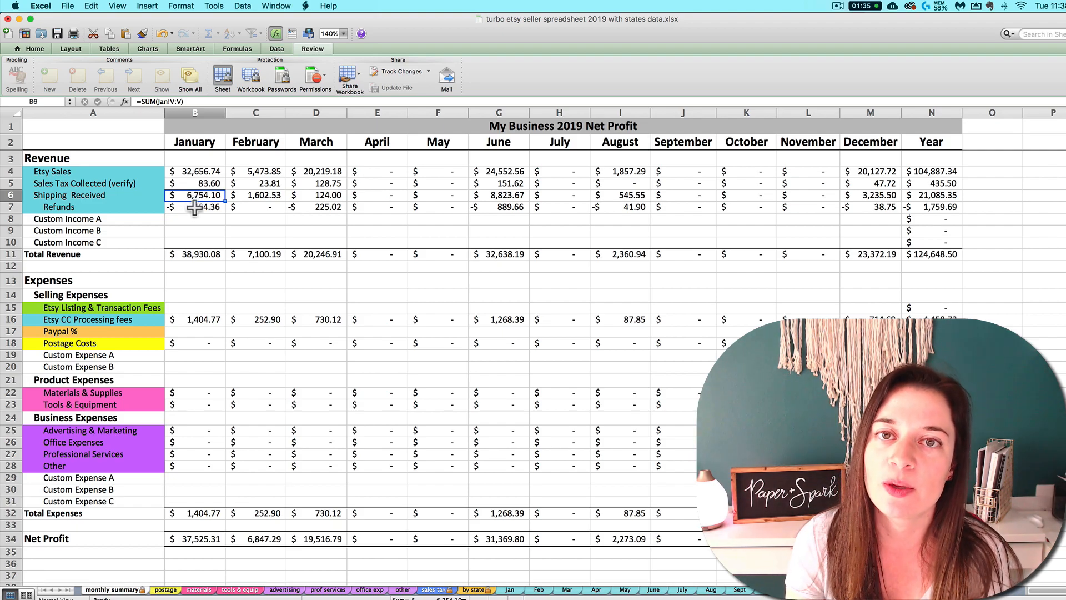
click(193, 214)
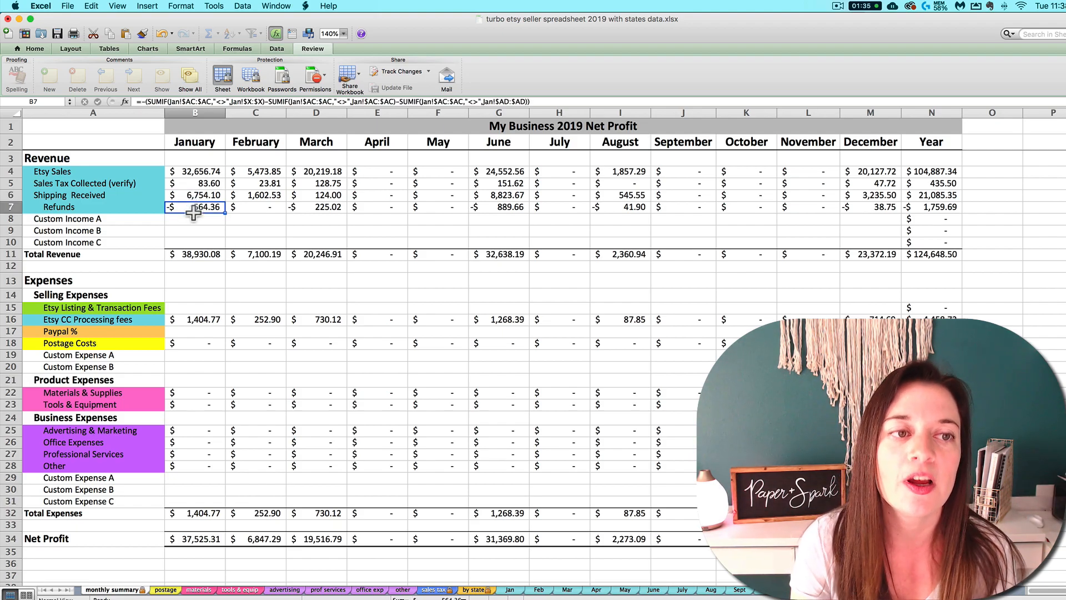
click(195, 324)
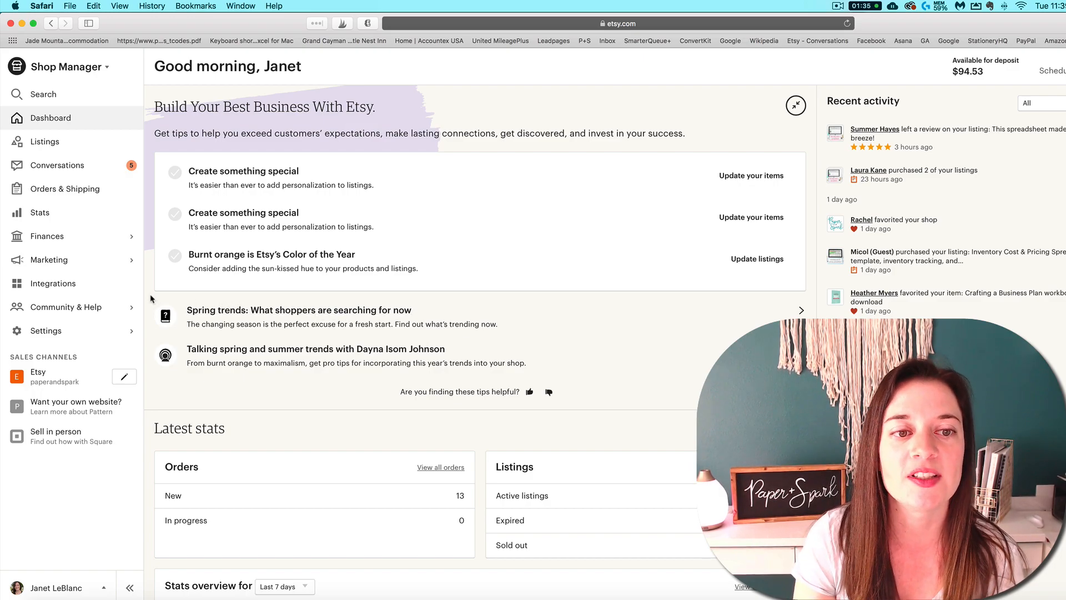
Step: Switch to Etsy Shop Manager in Safari and open the Download Data page of the shop options
click(44, 337)
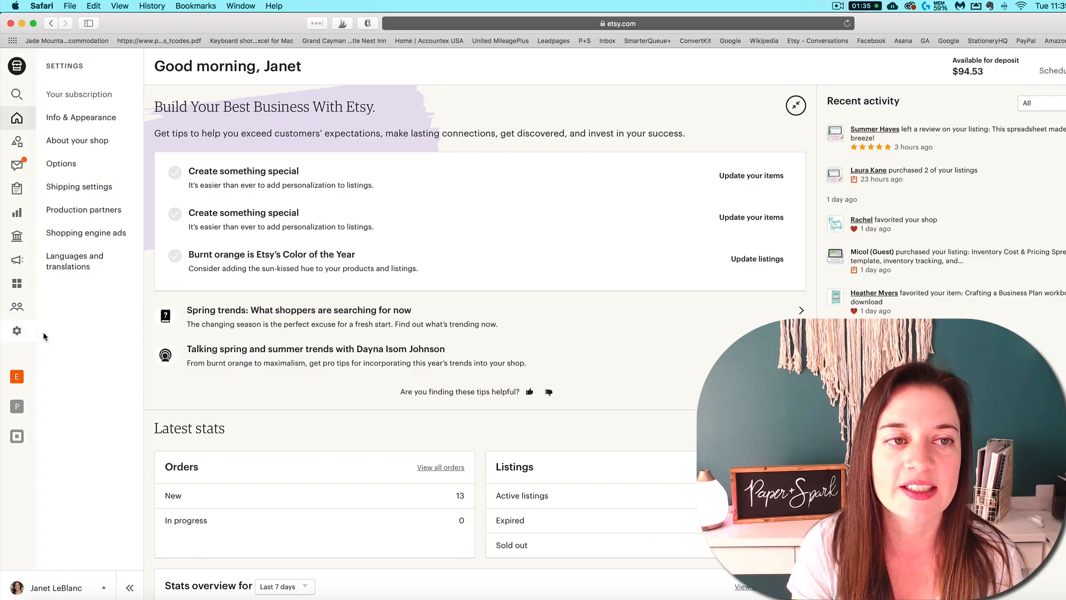
click(53, 171)
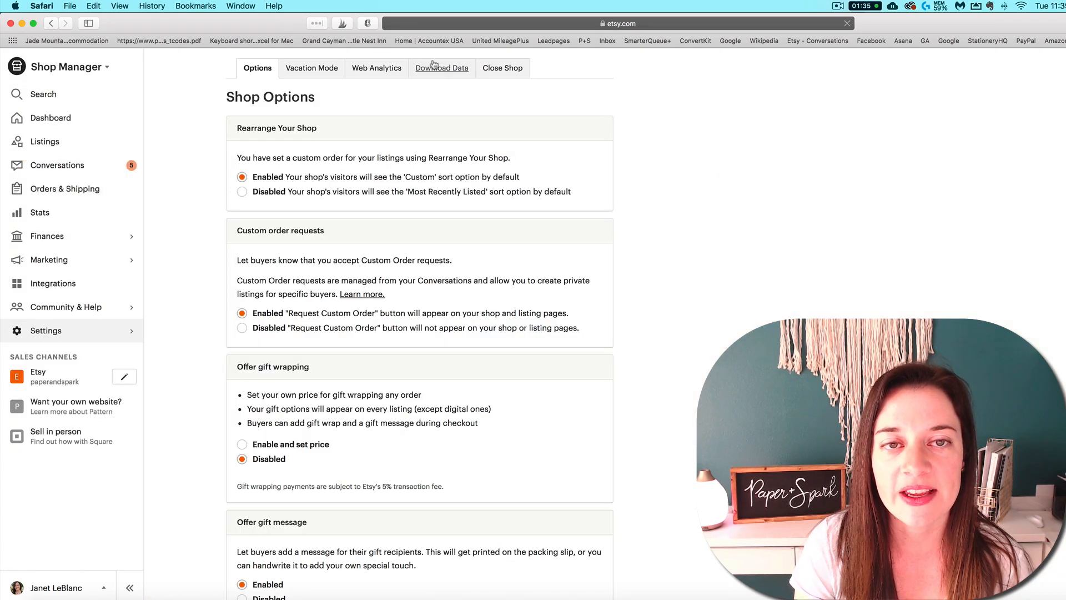
click(434, 73)
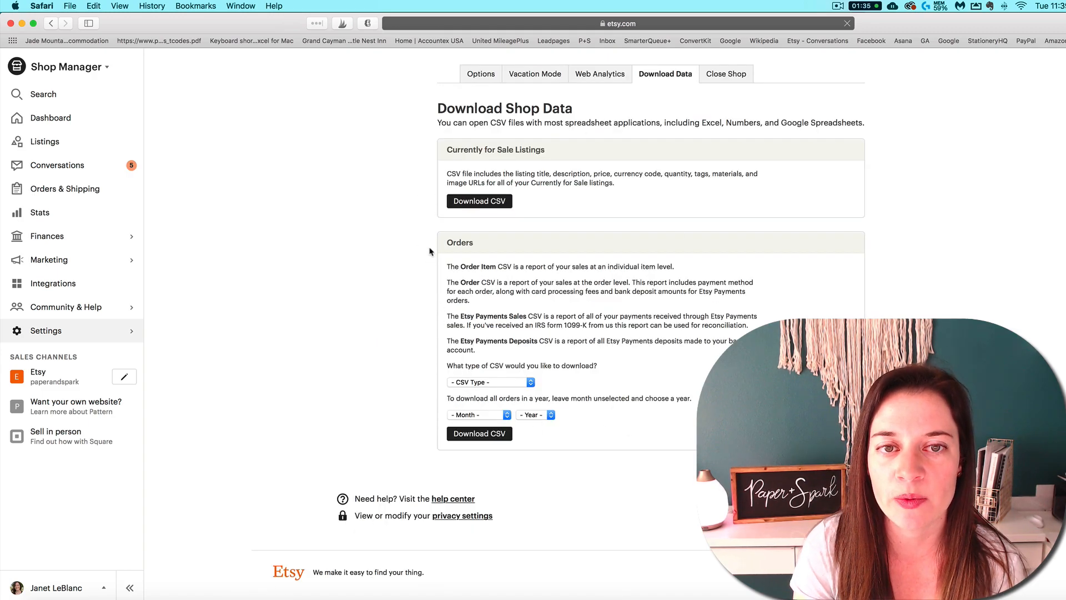
Step: Download the Orders CSV for 02 - February 2019
click(496, 383)
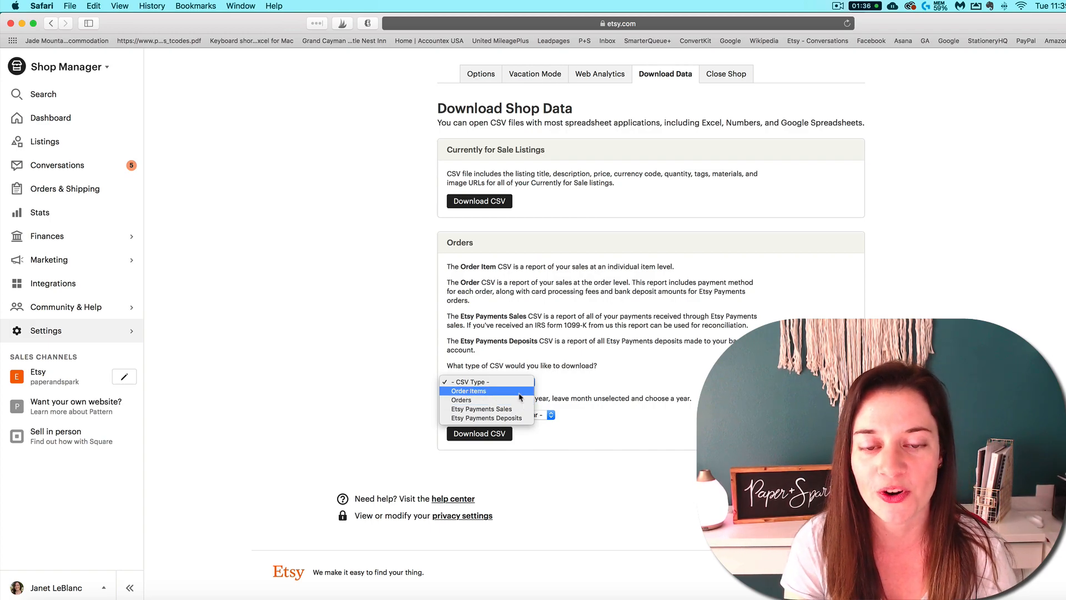
click(517, 407)
click(479, 415)
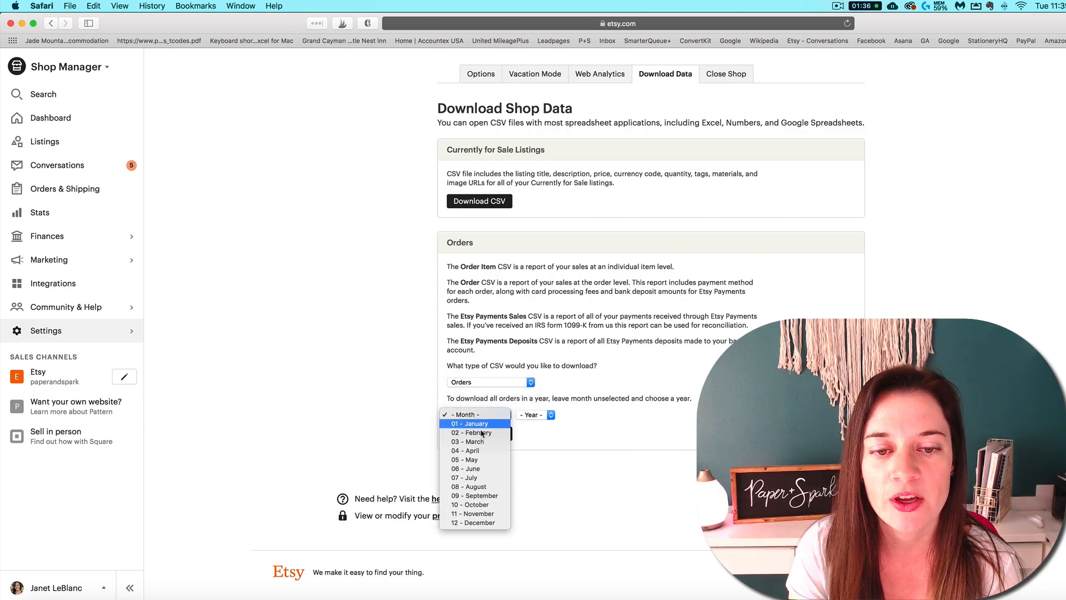
click(364, 431)
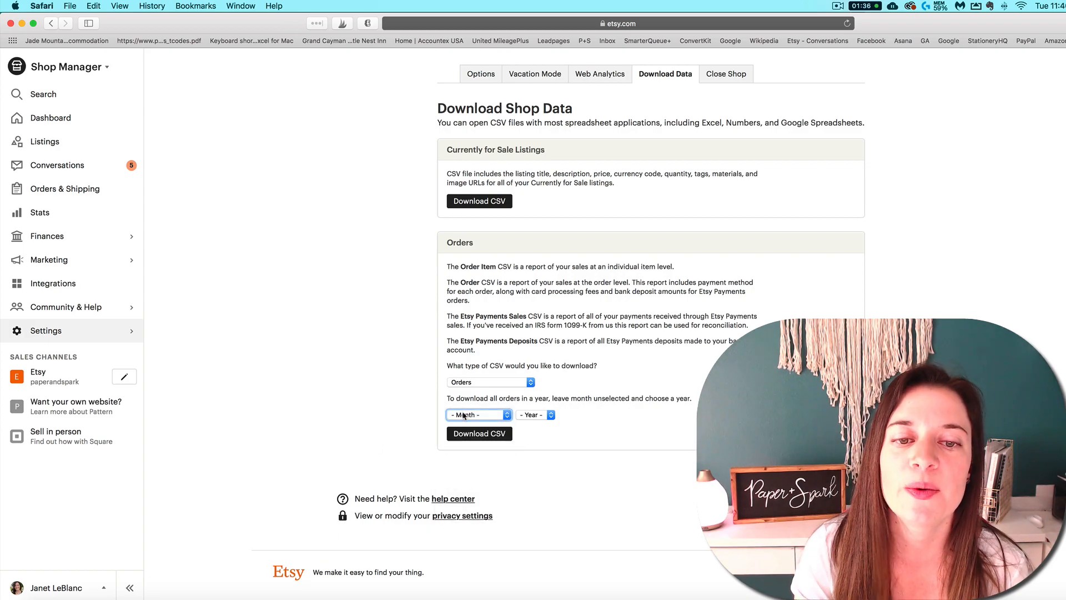
click(465, 416)
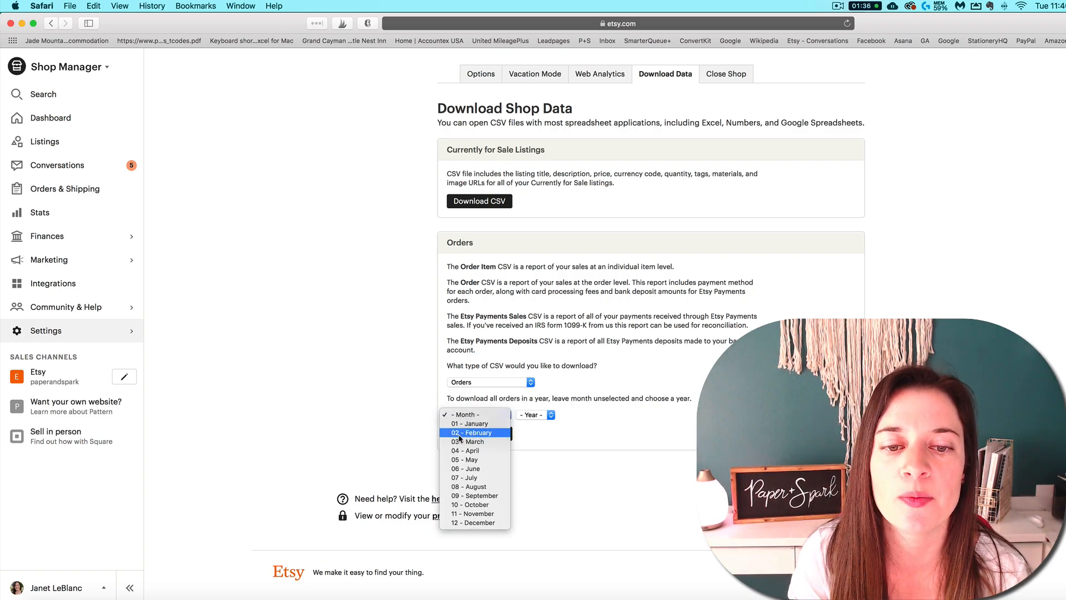
click(460, 433)
click(531, 415)
click(517, 418)
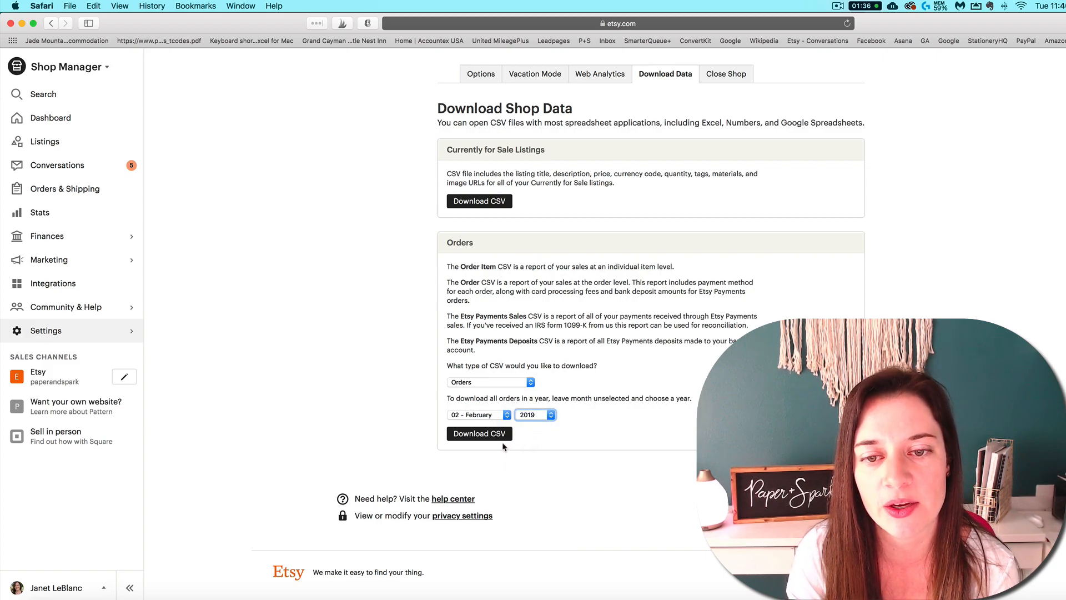
click(479, 435)
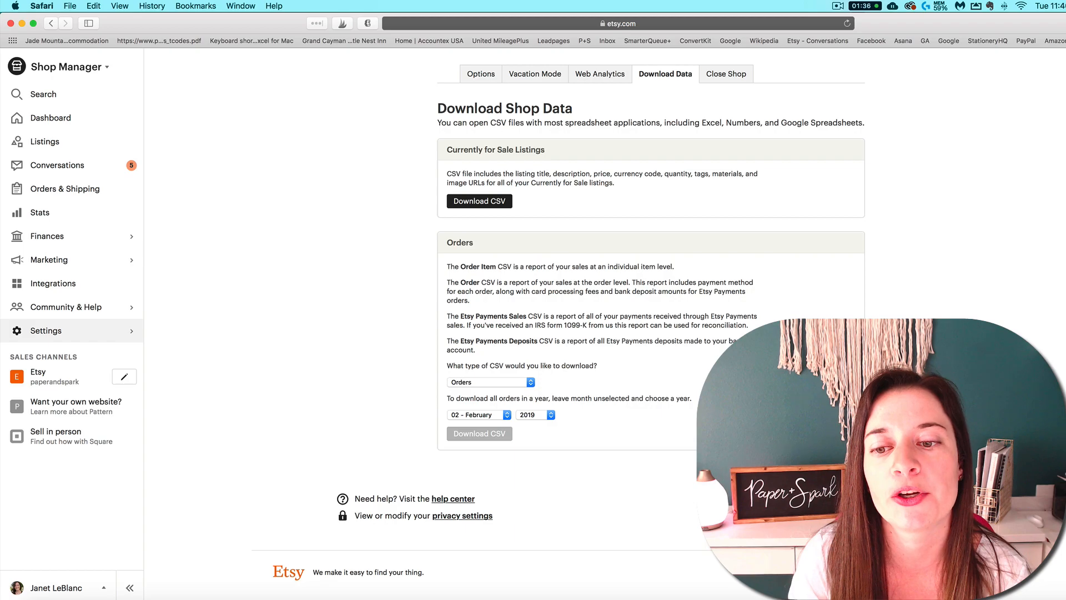
Step: Open the downloaded file EtsySoldOrders2019-2.csv in Excel
click(777, 599)
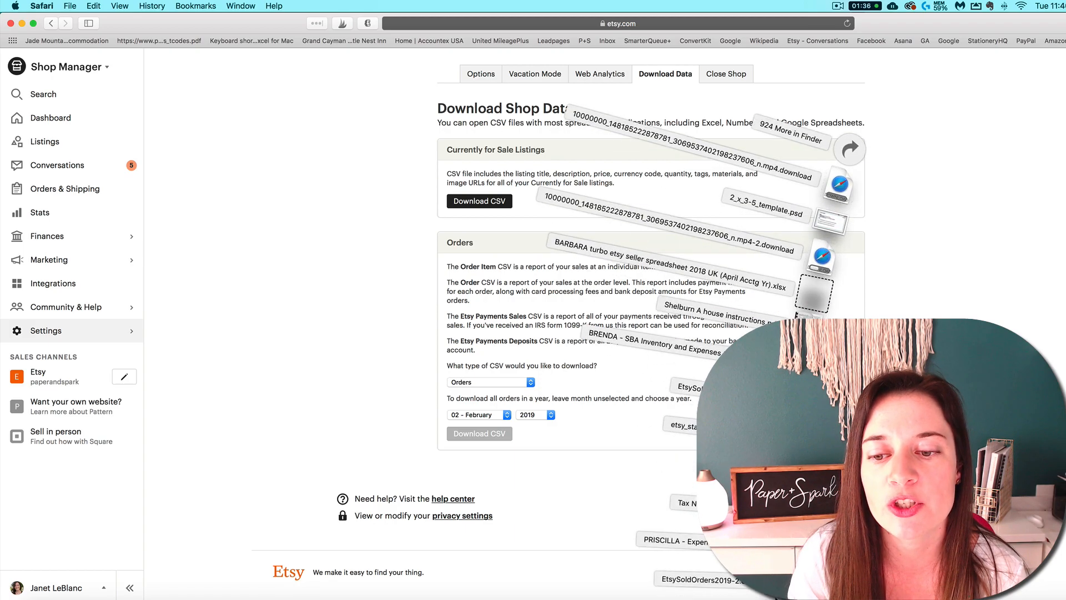
click(701, 579)
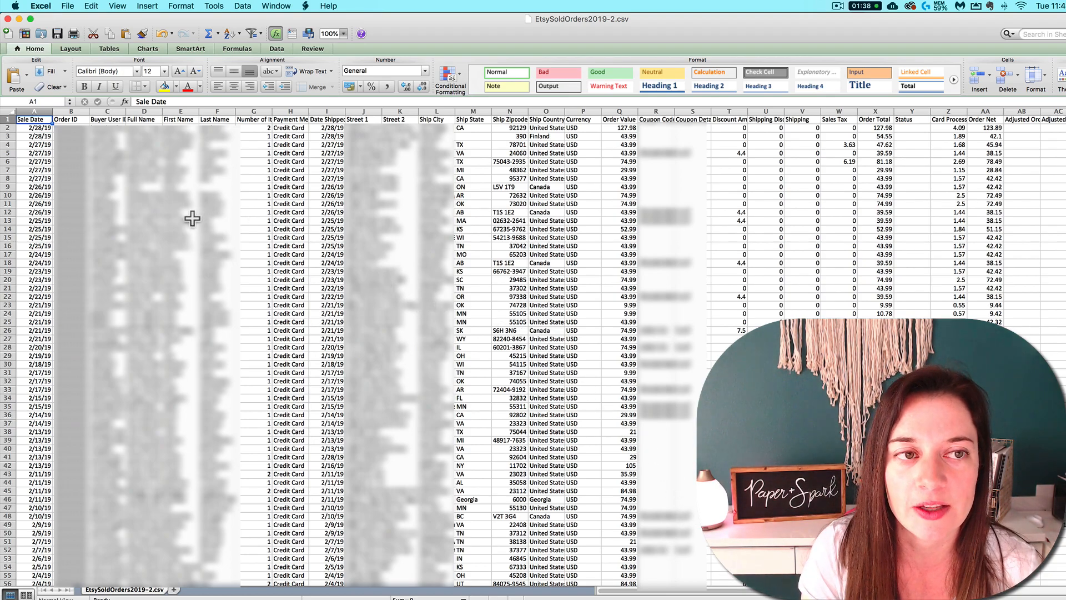
click(62, 153)
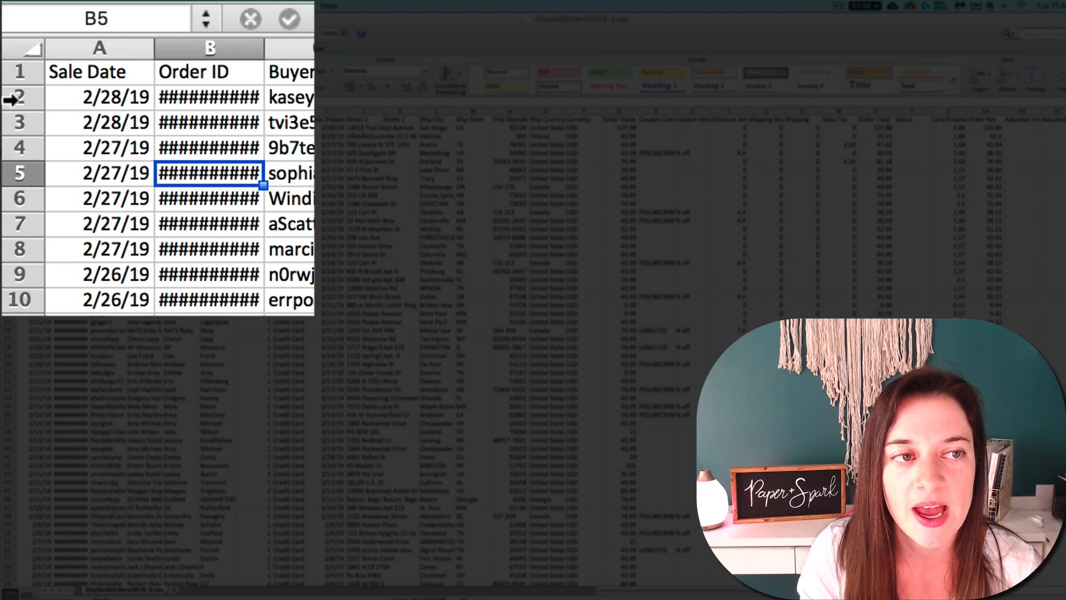
Step: Copy all the order rows of the CSV, from row 2 to row 71, without the header row
click(29, 98)
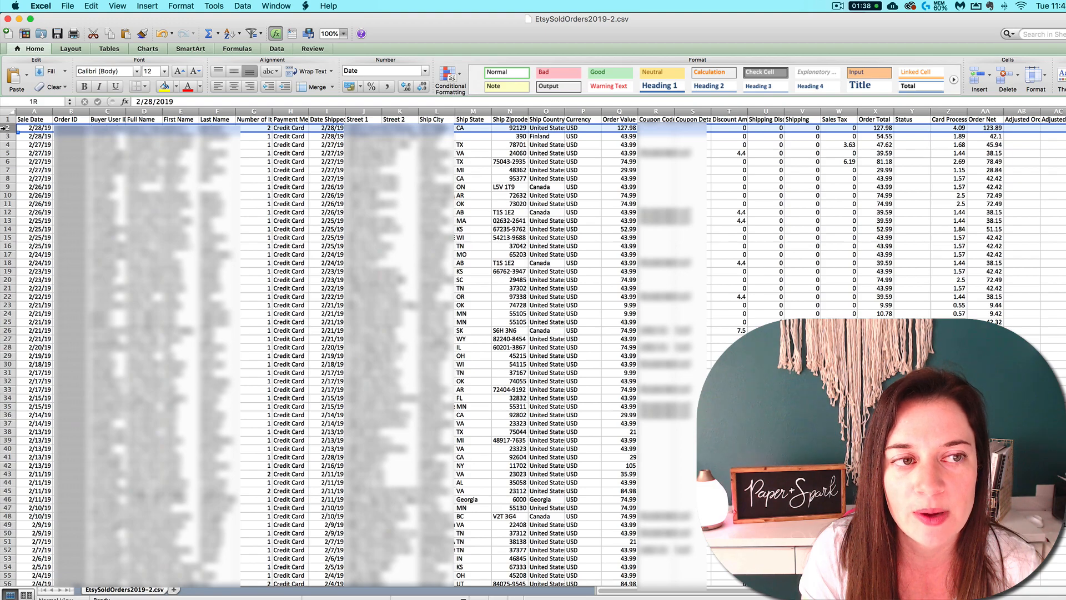
drag(4, 132, 31, 457)
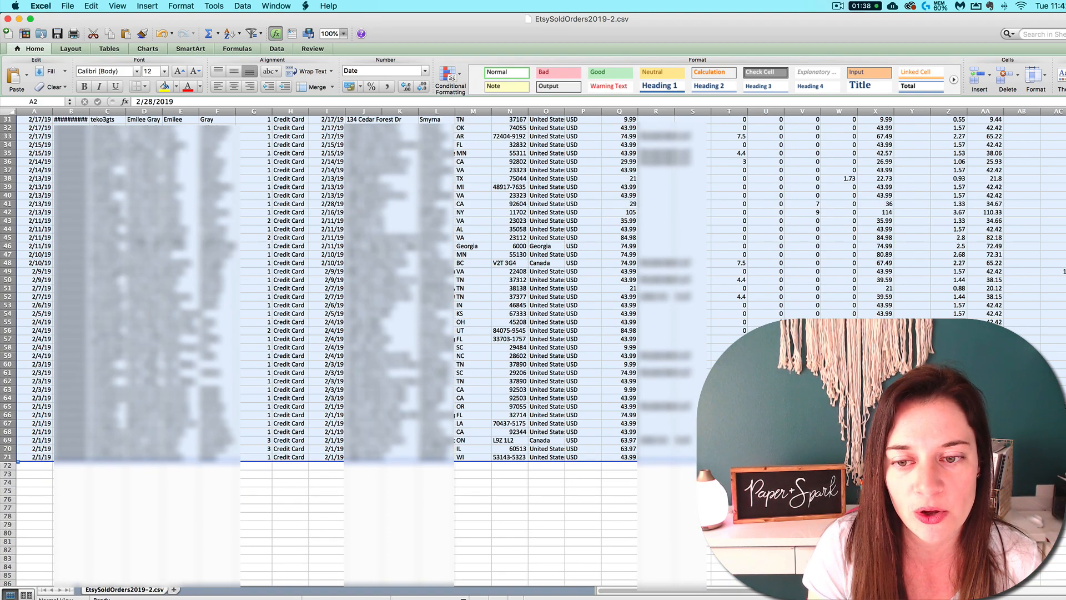
scroll(107, 296, up, 1)
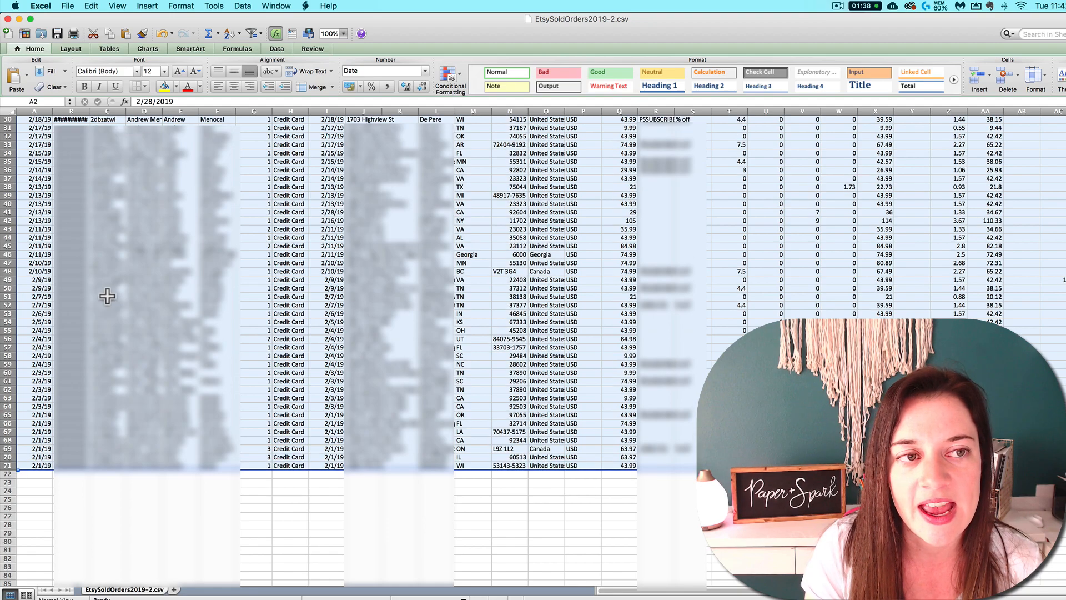
scroll(107, 296, up, 9)
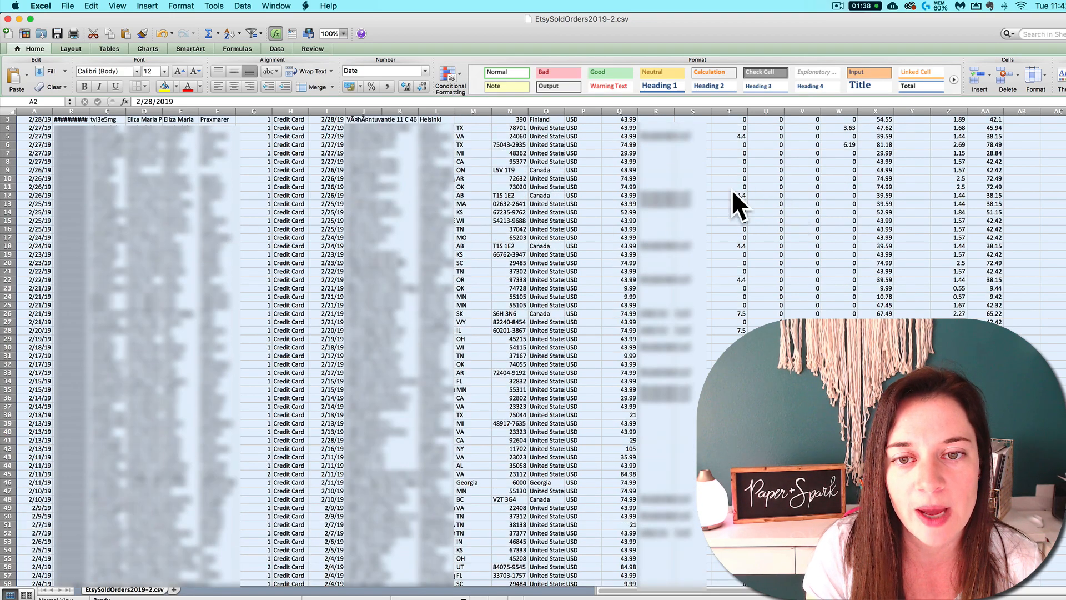
scroll(662, 250, up, 1)
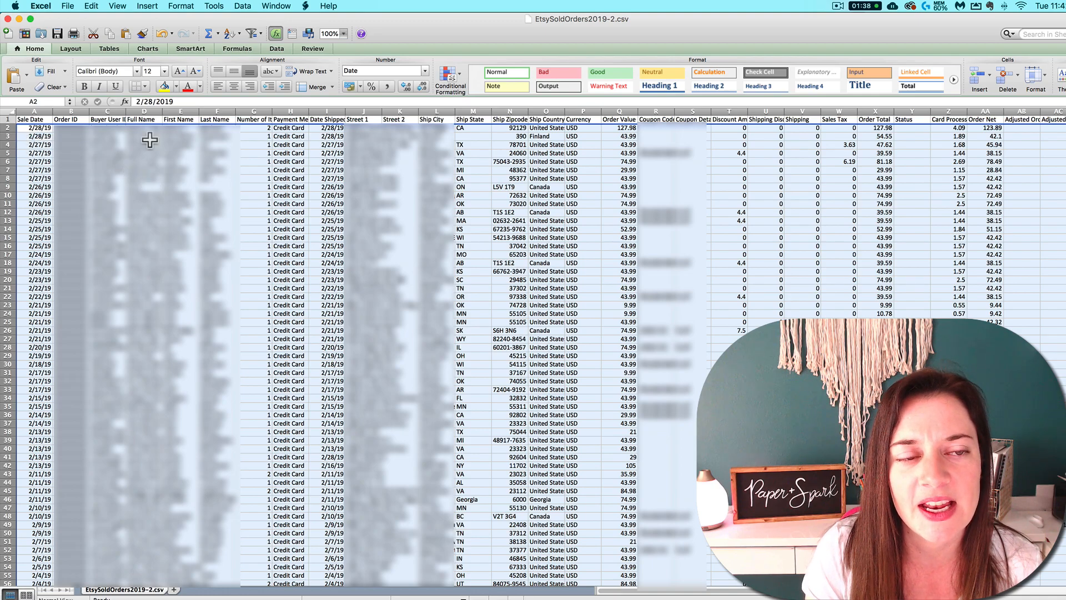
right_click(160, 183)
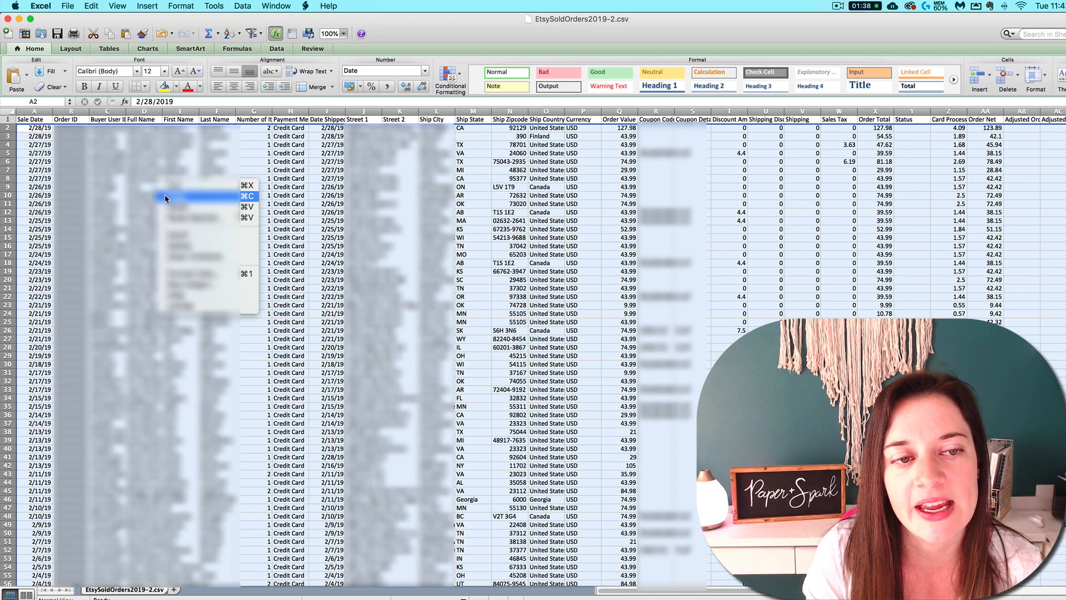
click(166, 197)
click(92, 6)
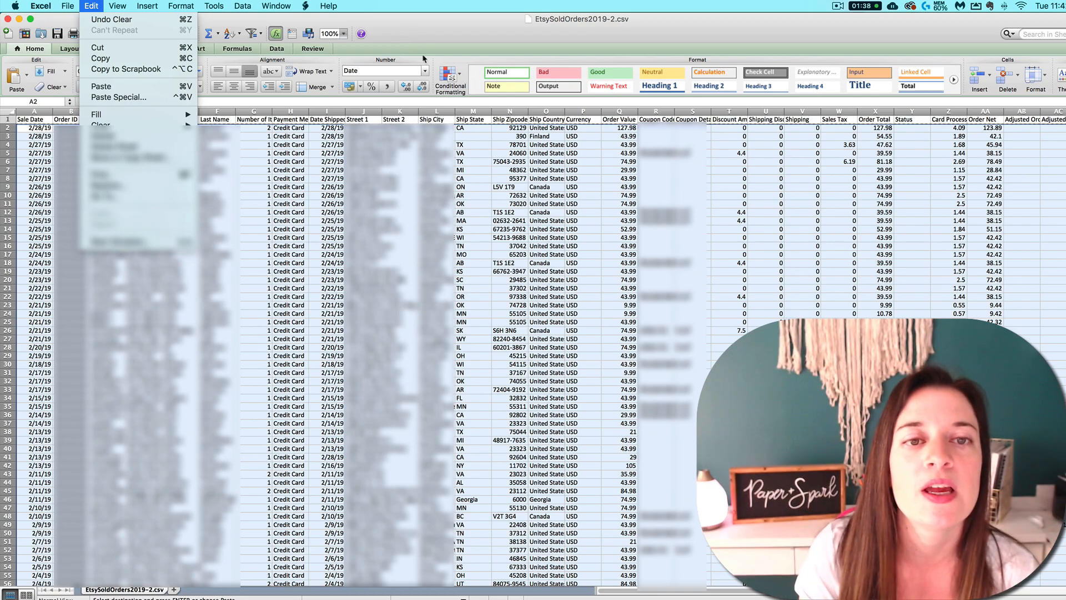
click(431, 26)
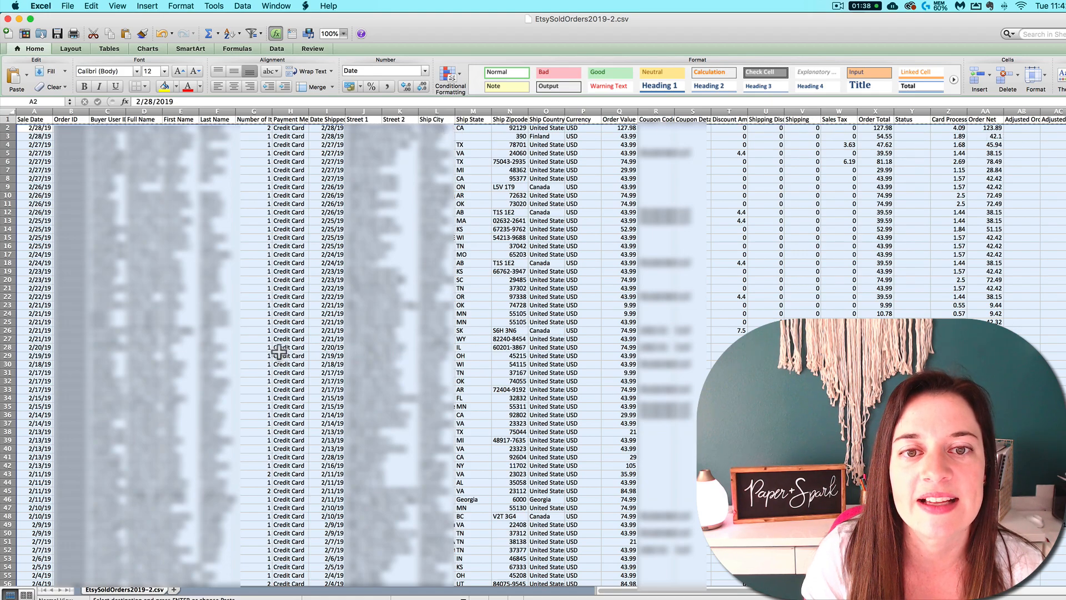
Step: Switch to the workbook turbo etsy seller spreadsheet 2019 with states data.xlsx and paste the copied order rows into the Feb sheet from row 2
click(276, 7)
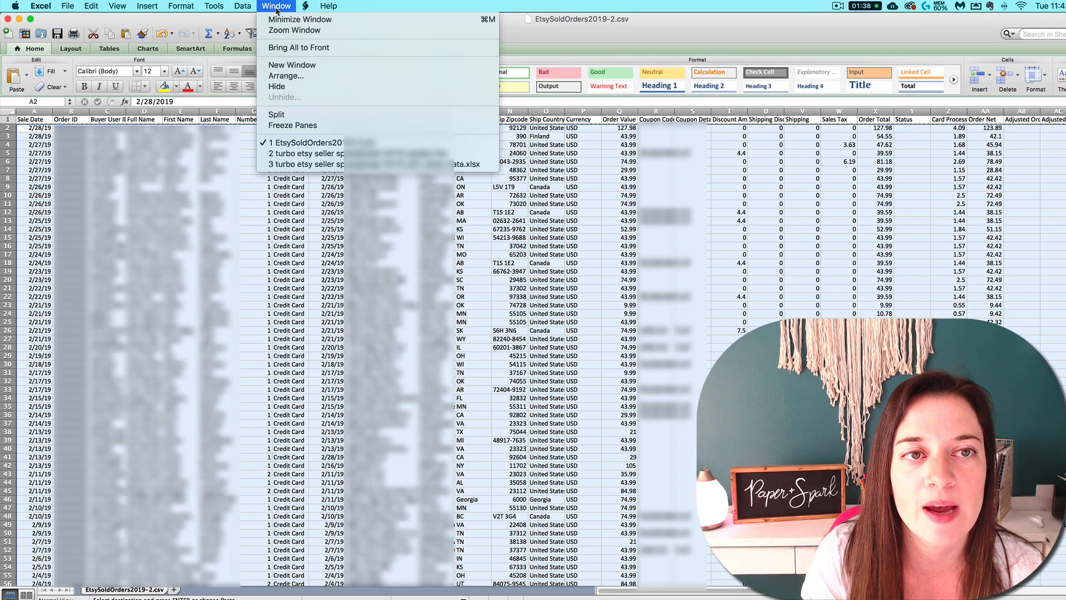
click(350, 164)
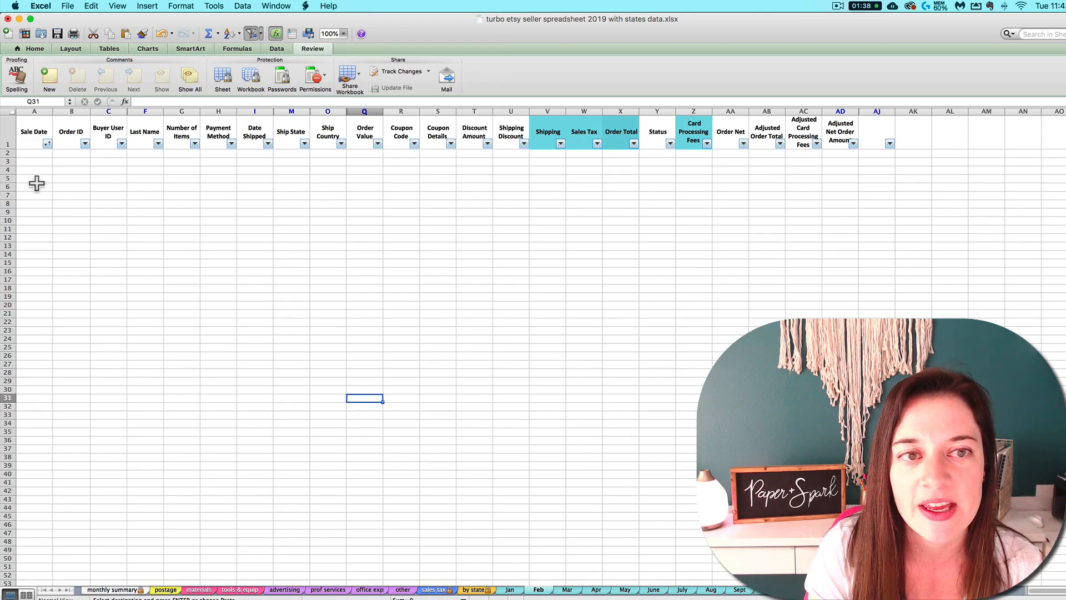
click(6, 153)
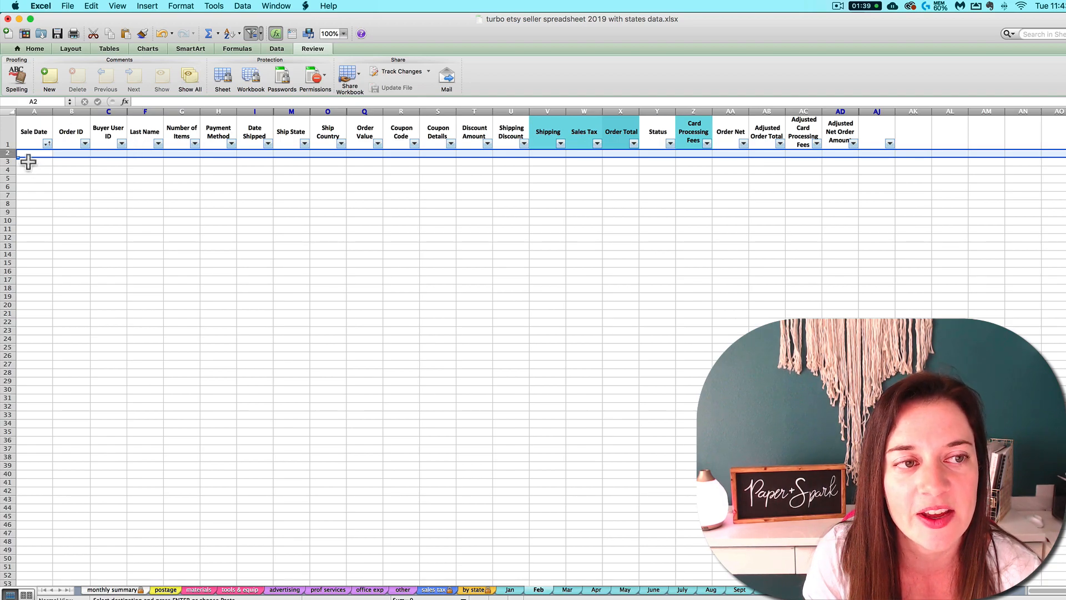
click(51, 178)
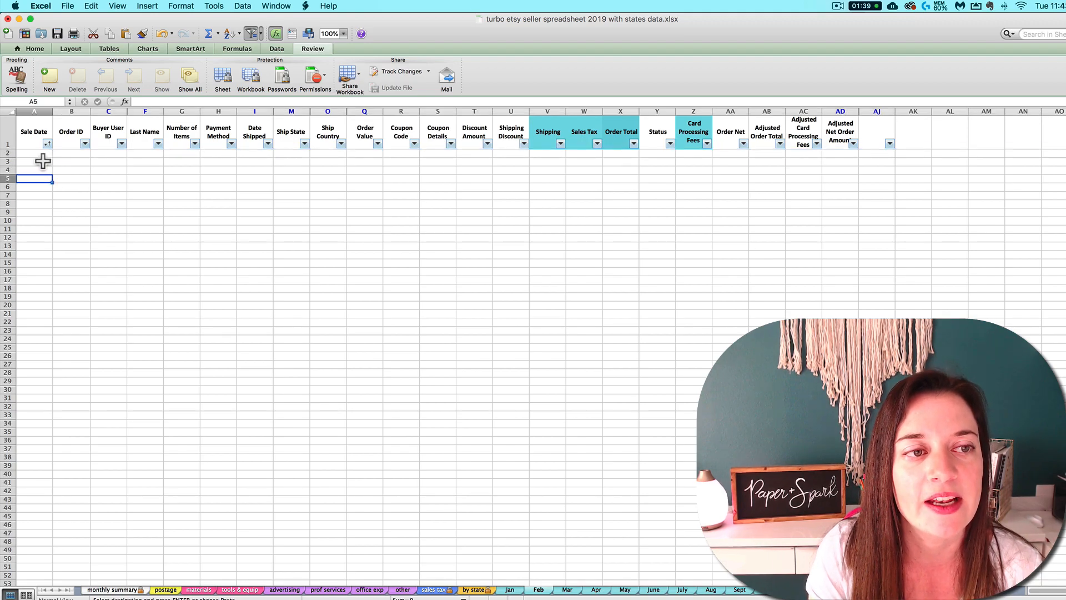
click(36, 154)
click(9, 153)
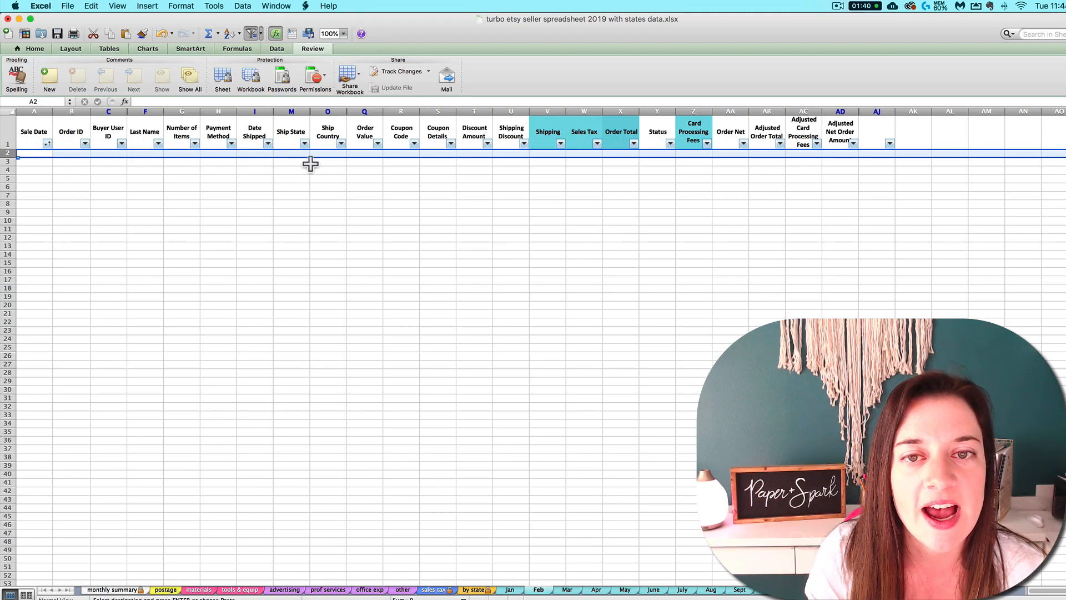
right_click(41, 159)
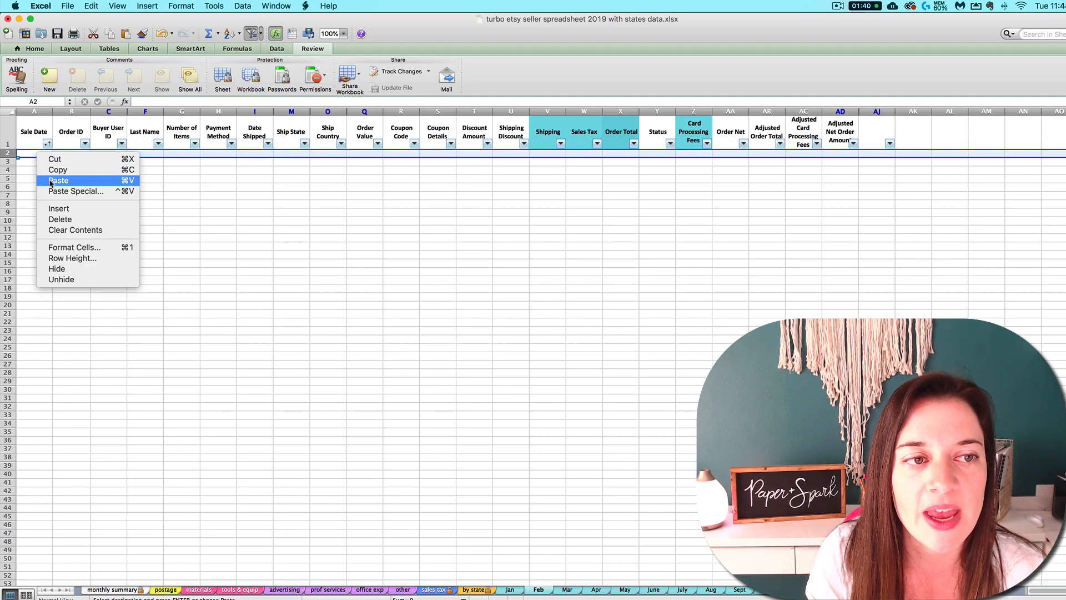
click(92, 6)
click(92, 6)
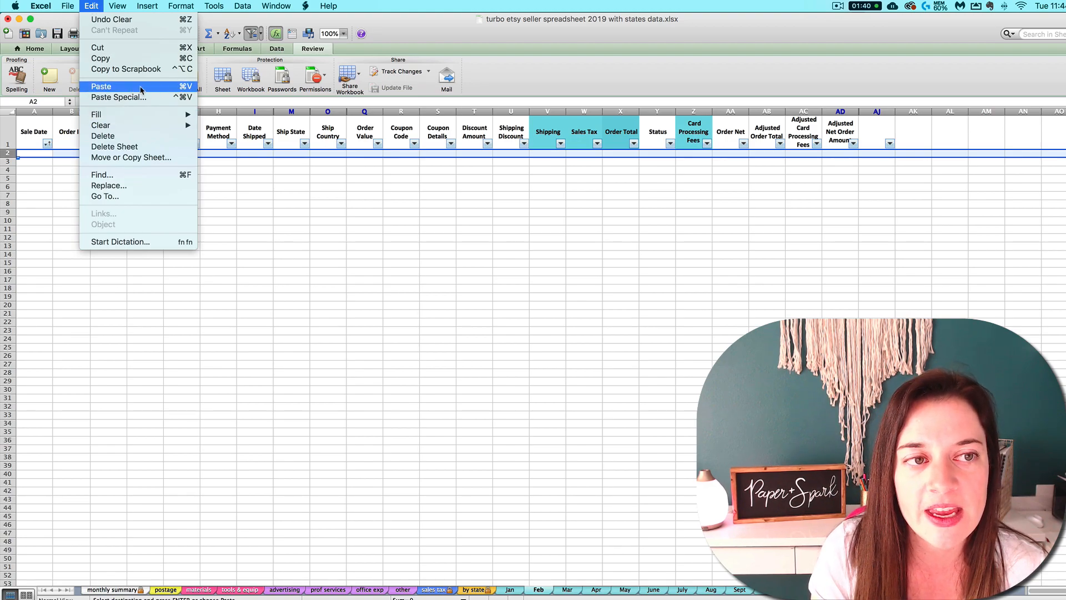
click(140, 88)
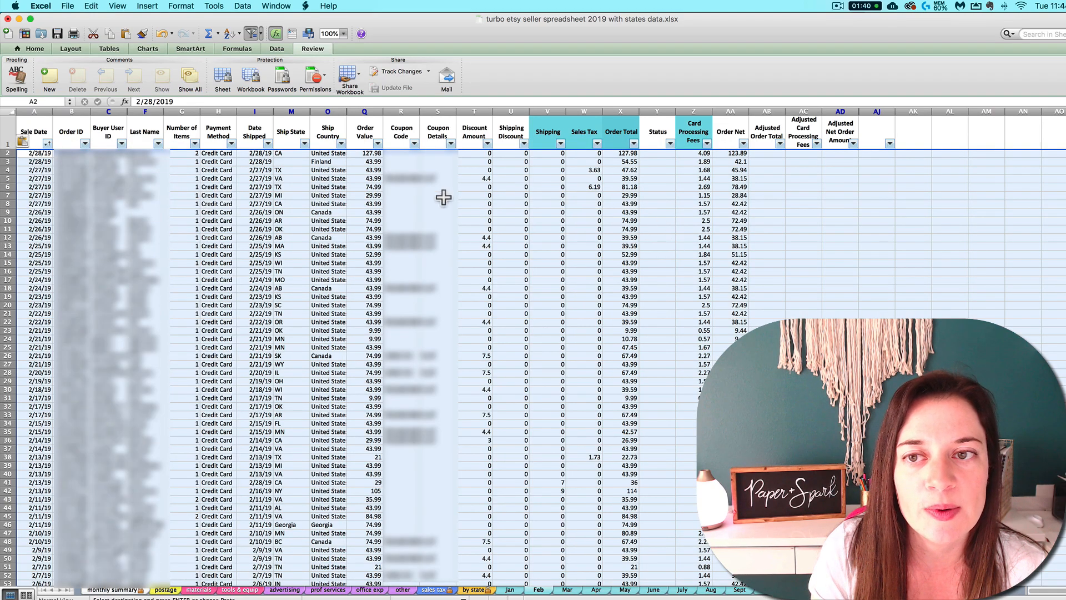
click(52, 189)
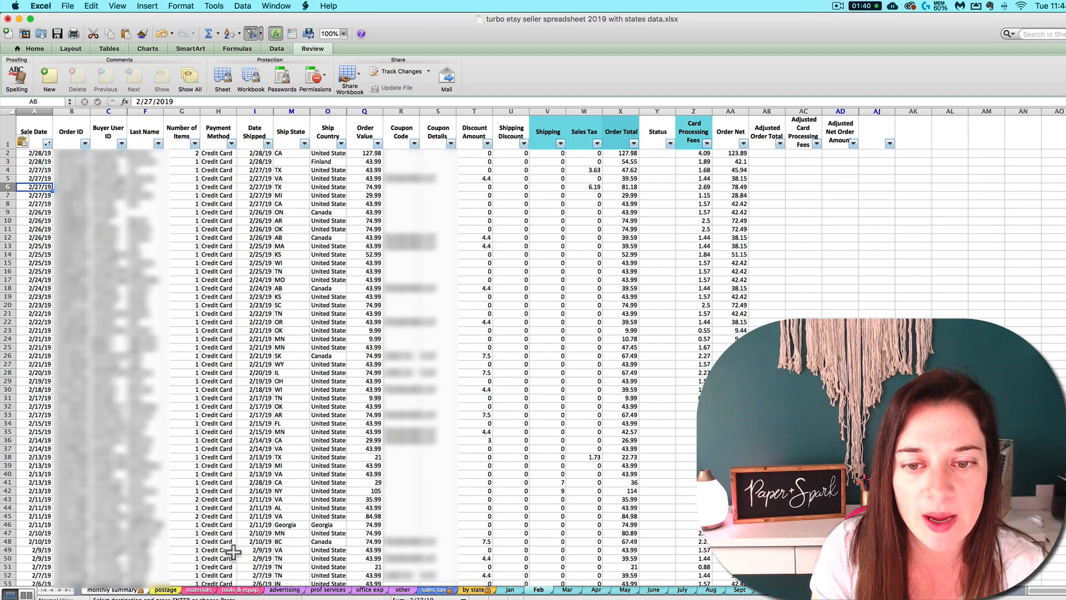
Step: Review February's Etsy revenue and selling expense figures on the monthly summary sheet
click(122, 591)
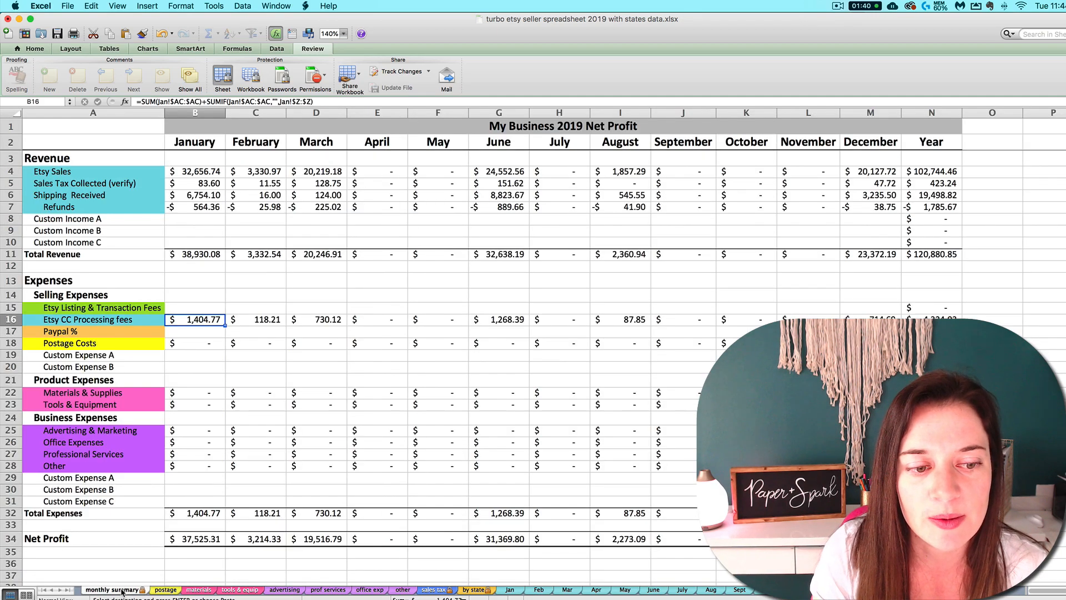
click(189, 432)
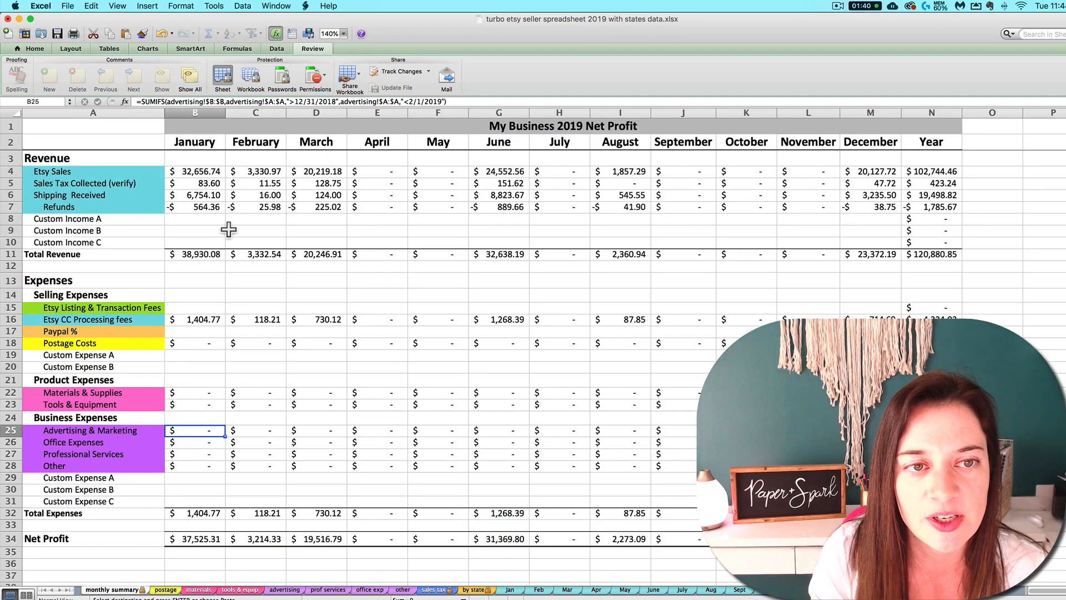
drag(258, 172, 258, 340)
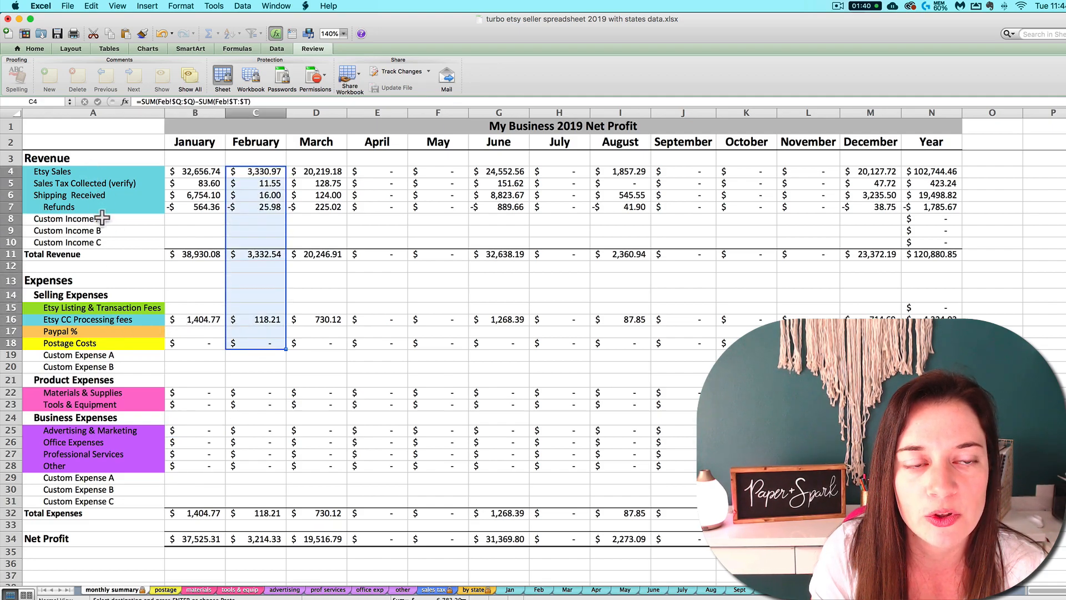
click(262, 176)
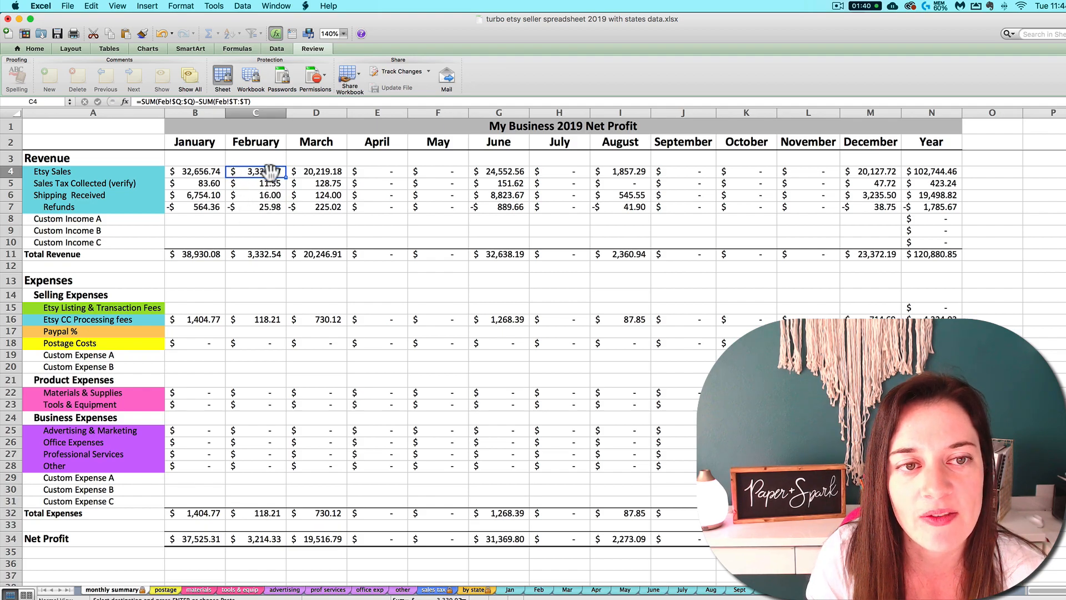
drag(260, 178, 272, 318)
click(267, 295)
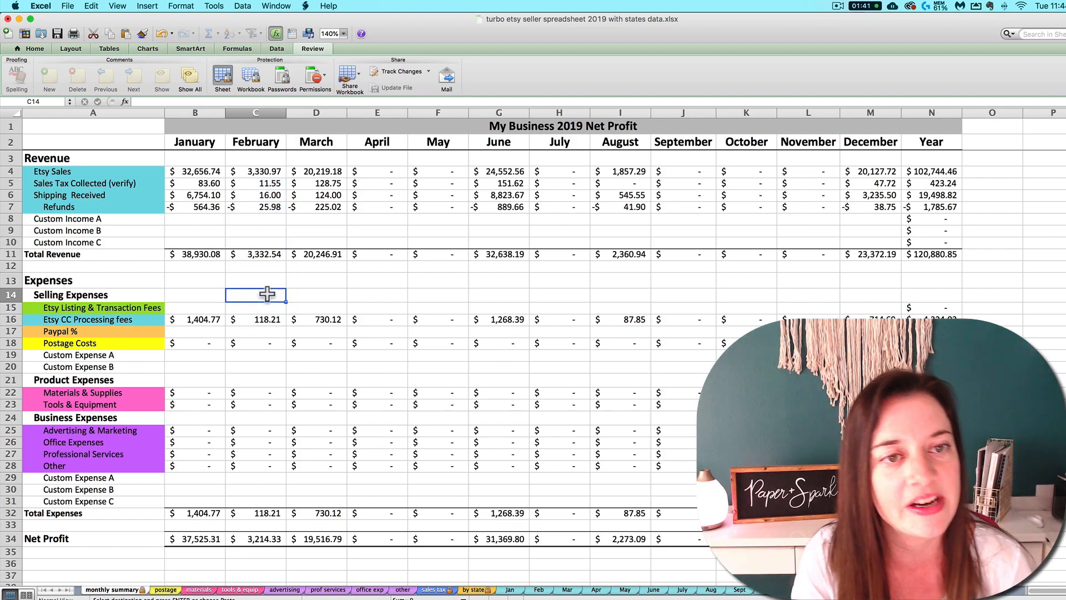
Step: View the sales tax sheet and the by state sheet of the workbook
right_click(438, 591)
click(410, 544)
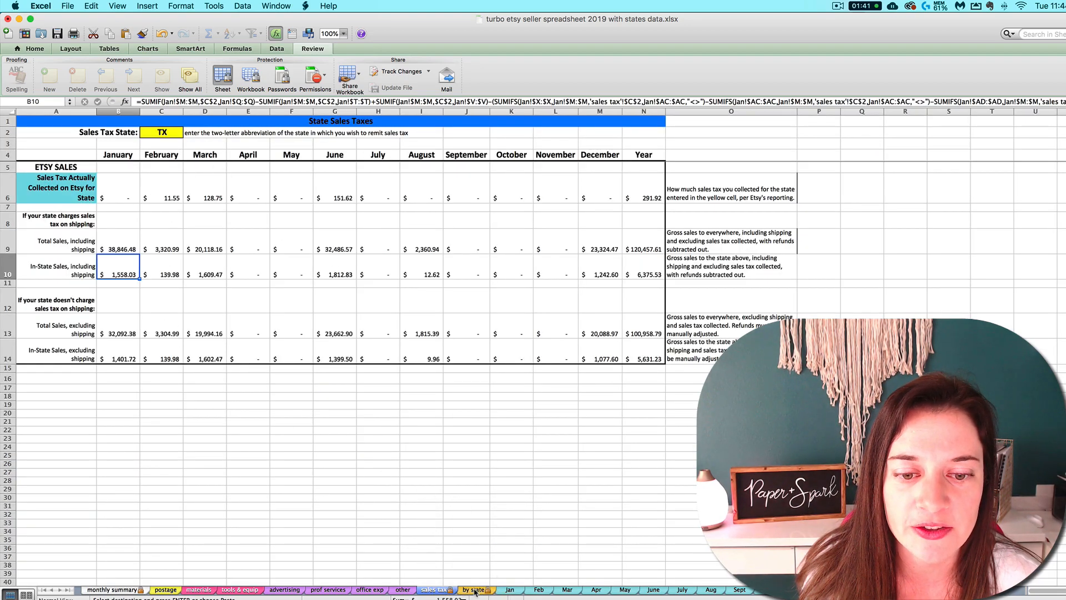
click(476, 589)
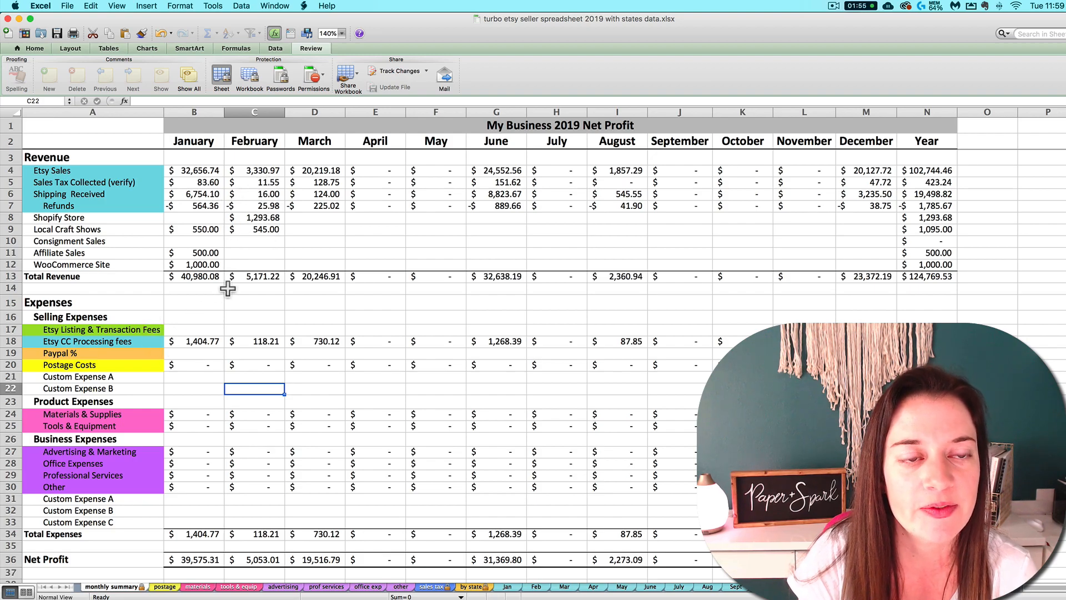
Step: Trace February's Etsy Sales figure on the monthly summary to the Order Value and Discount Amount columns of the Feb sheet
click(71, 175)
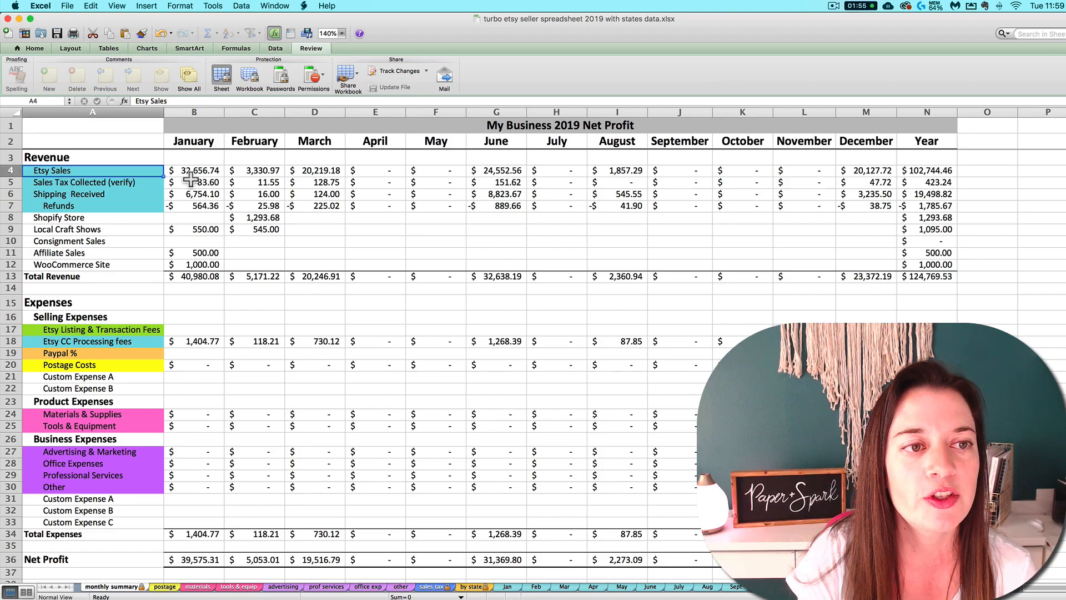
click(259, 177)
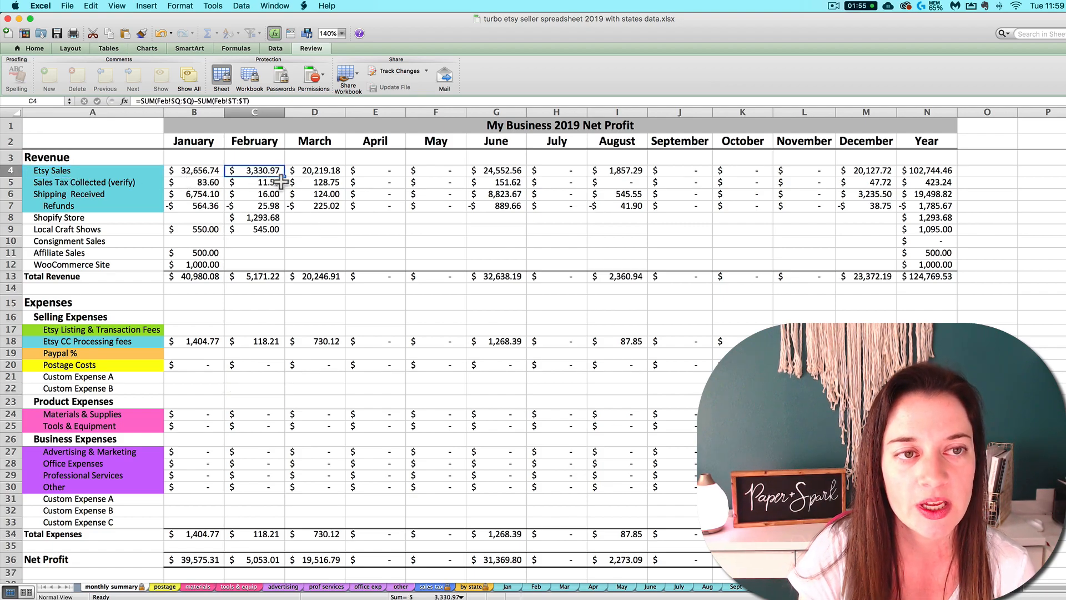
click(531, 588)
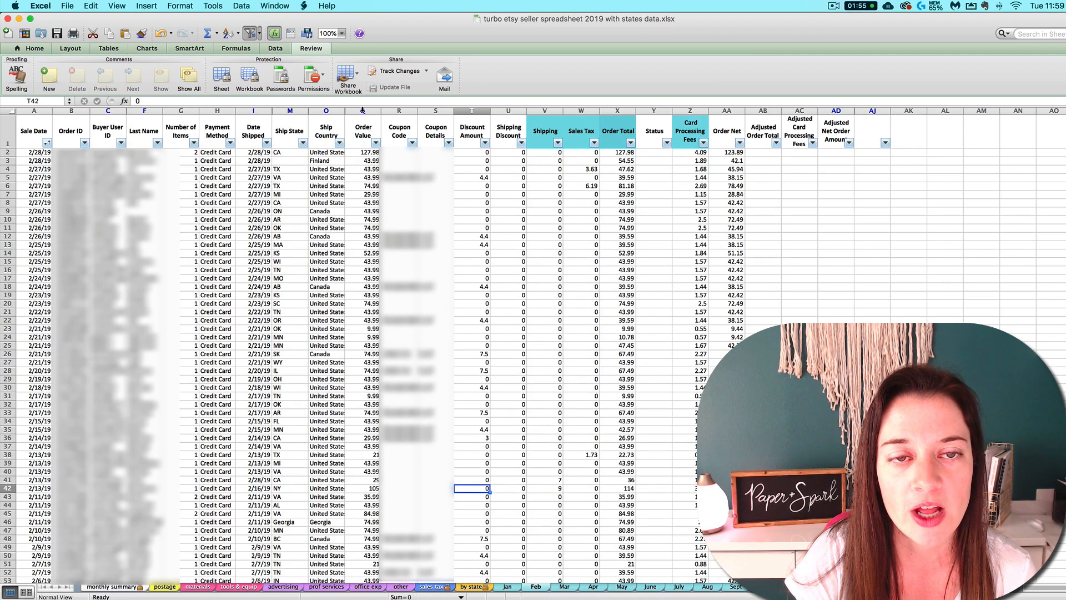
click(363, 111)
click(483, 110)
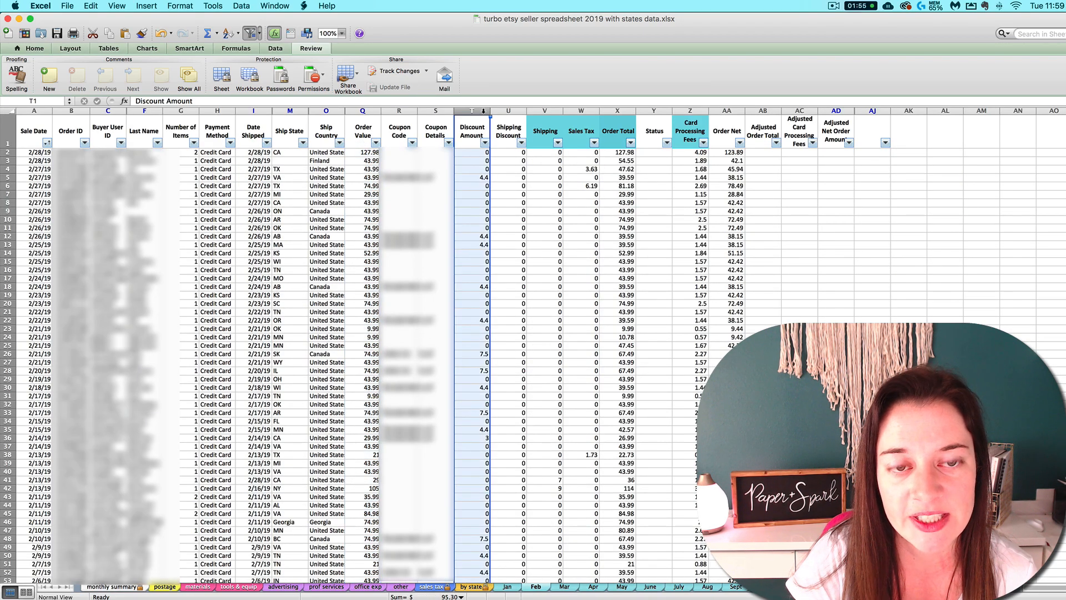
click(369, 110)
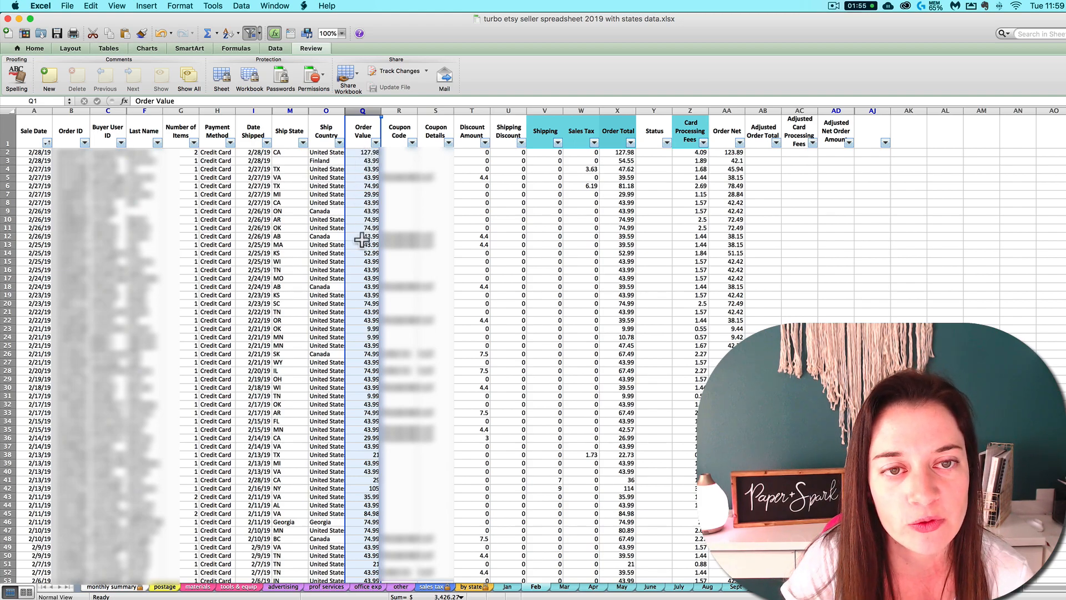
click(468, 110)
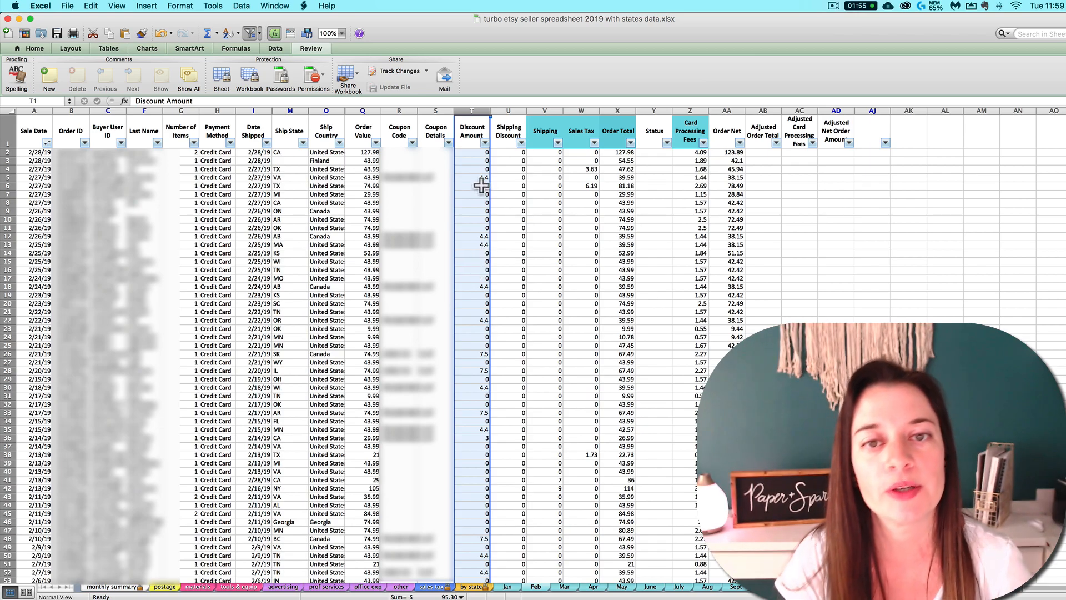
Step: Check the Shipping, Sales Tax and Card Processing Fees columns on the Feb sheet
click(538, 110)
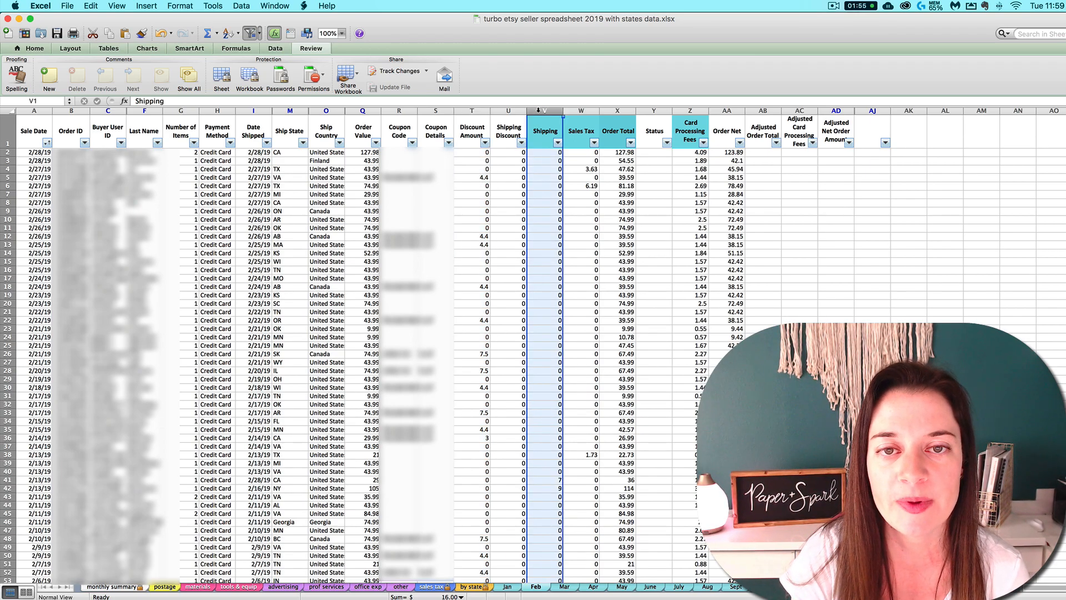
click(594, 110)
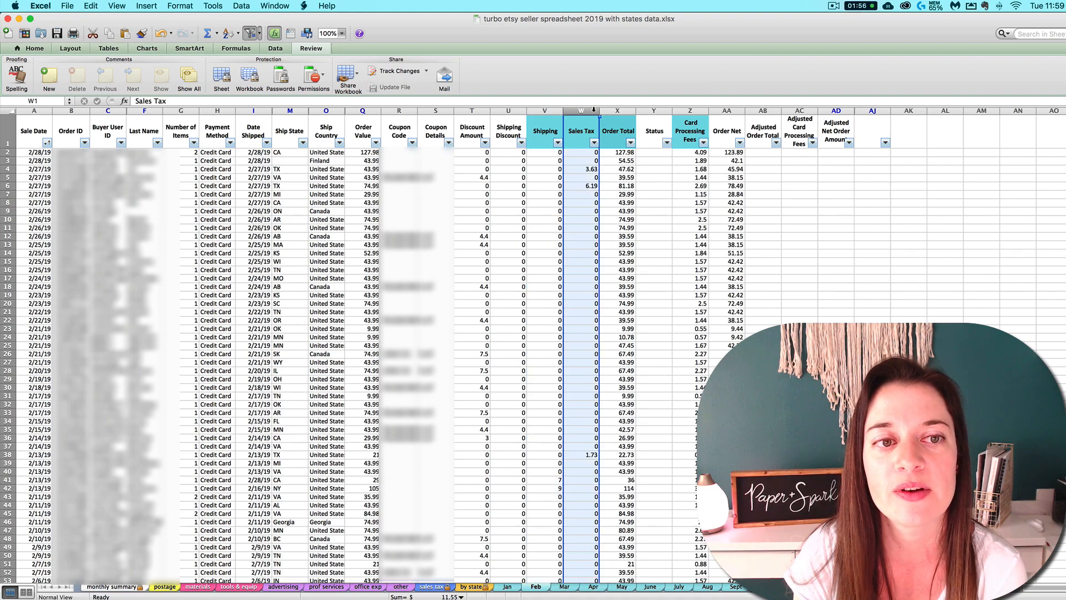
click(684, 110)
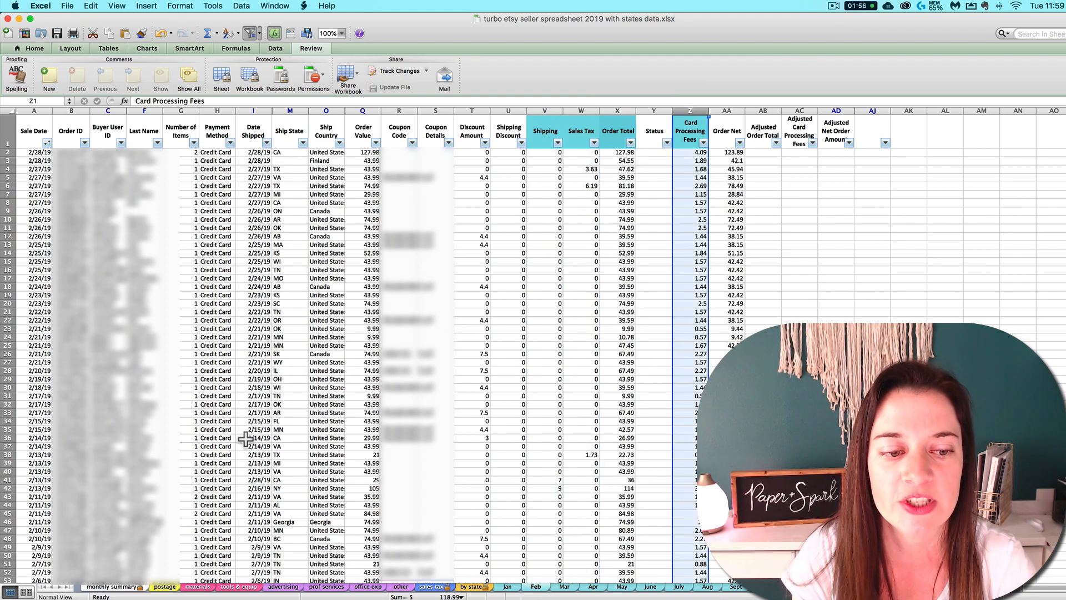
Step: Inspect the Sales Tax Collected (verify) row and its February formula on the monthly summary sheet
click(113, 587)
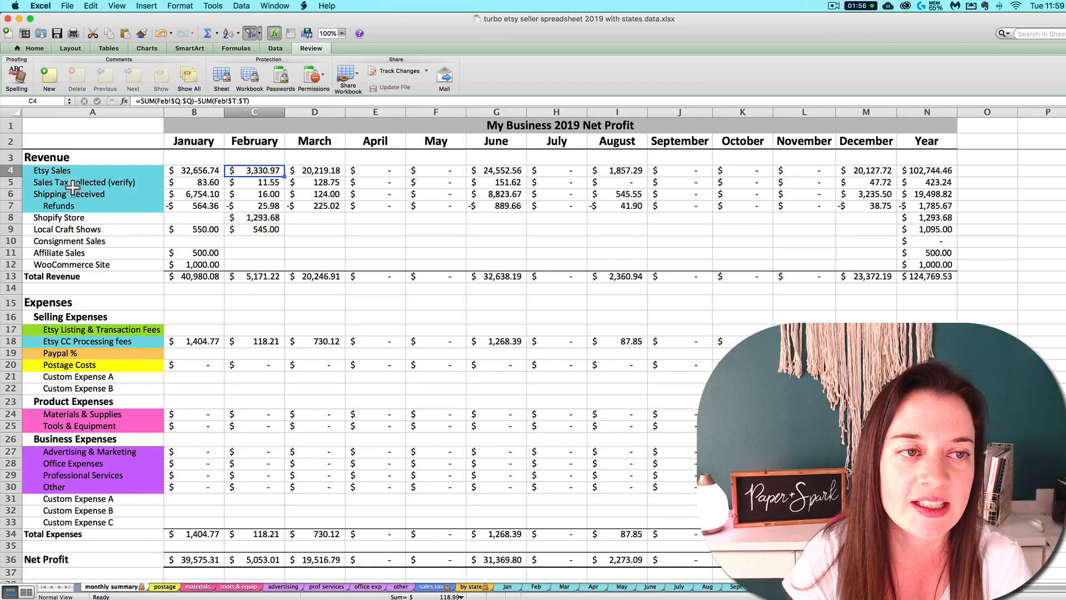
click(94, 184)
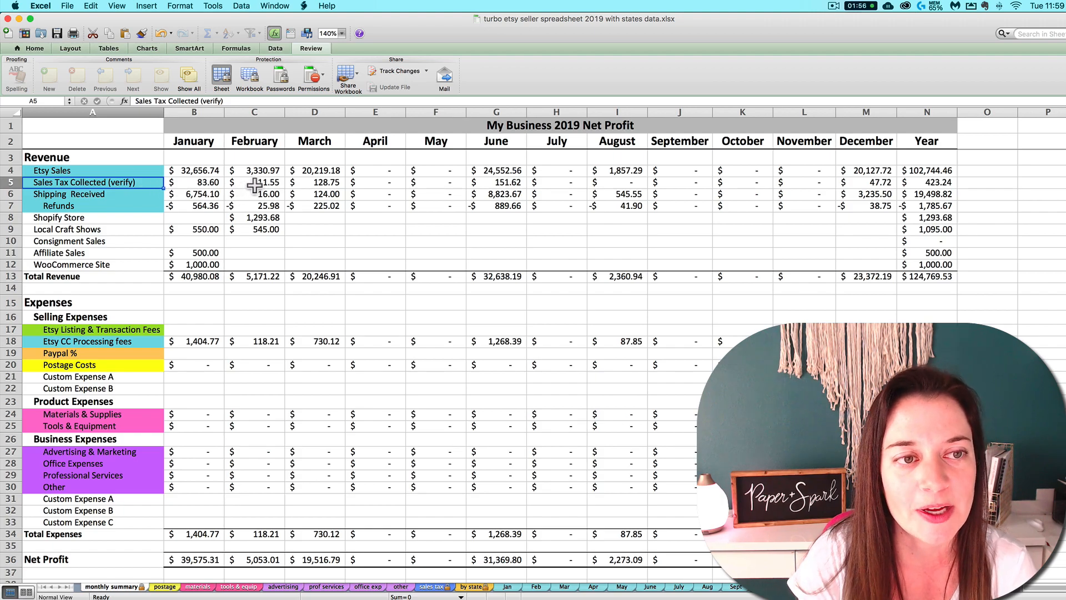
scroll(255, 187, down, 1)
scroll(255, 187, up, 1)
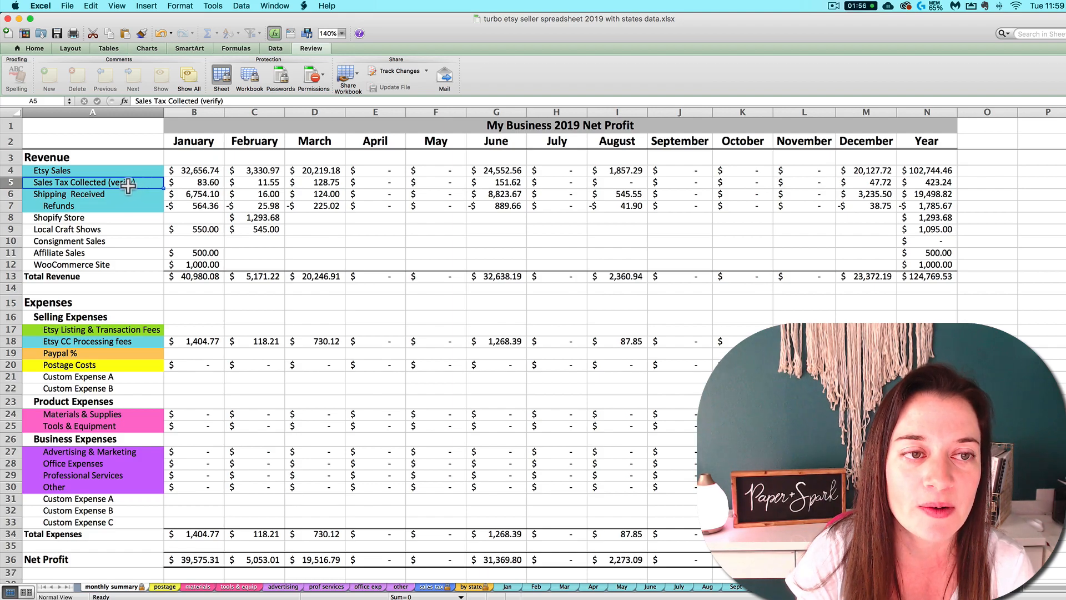
click(243, 186)
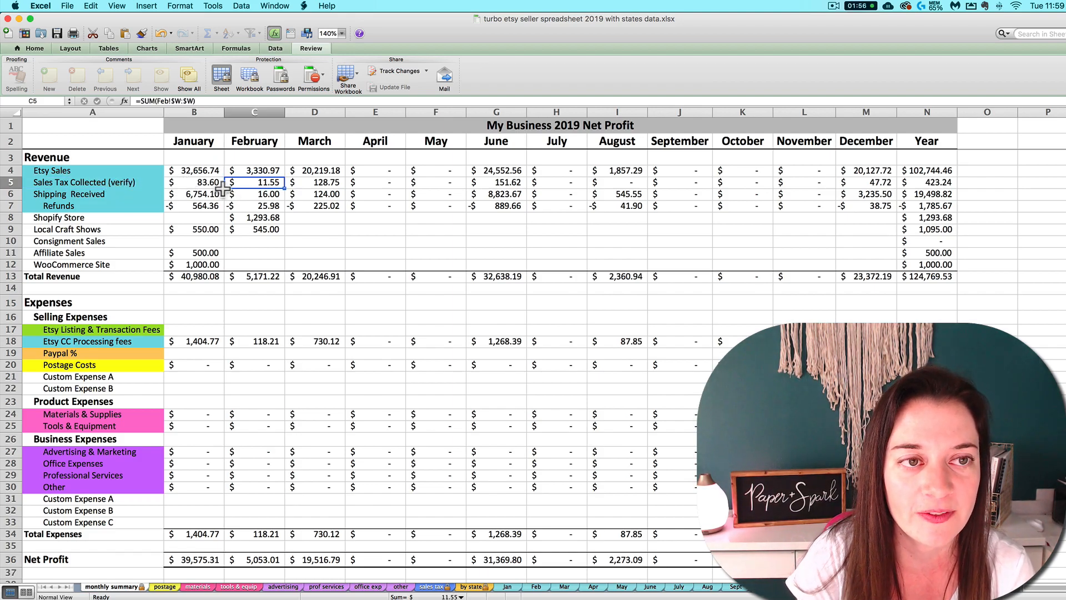
Step: Examine the Sales Tax column on the Feb sheet, including the row 6 entry and the orders further down
click(536, 587)
click(414, 296)
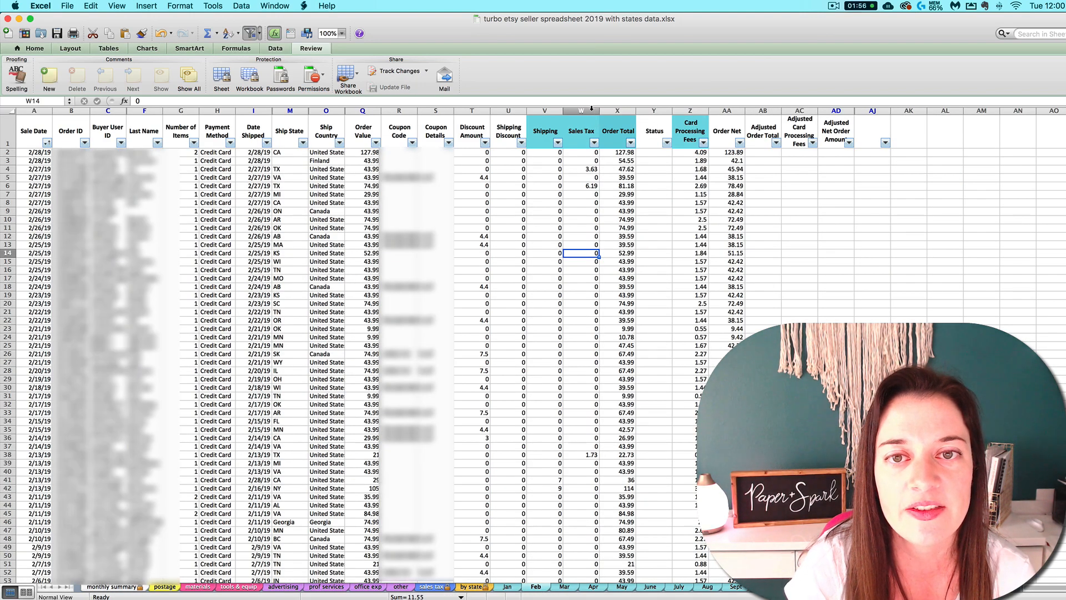
click(581, 110)
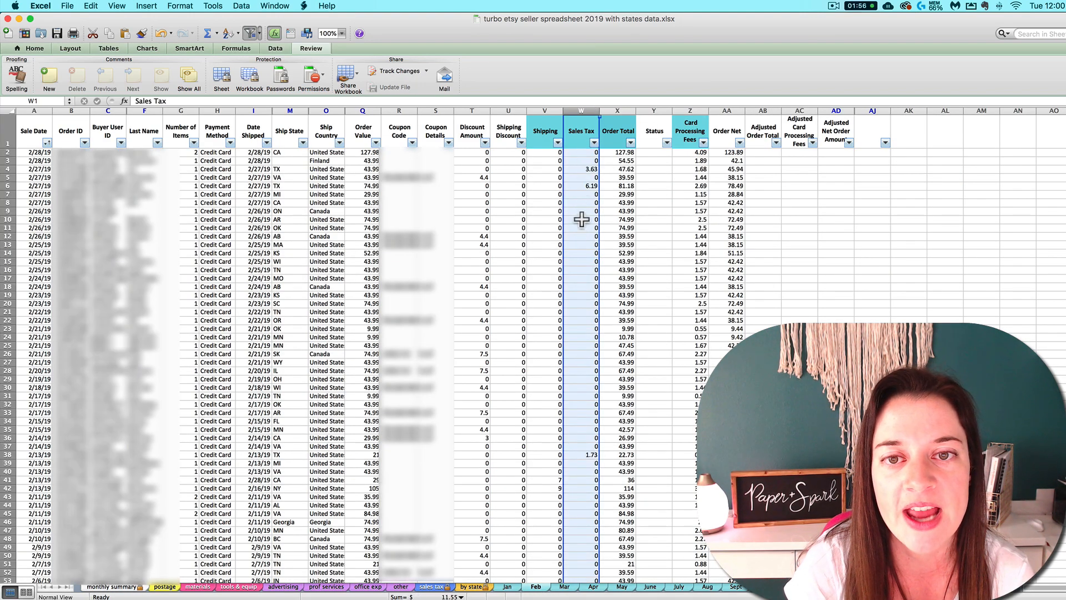
click(580, 186)
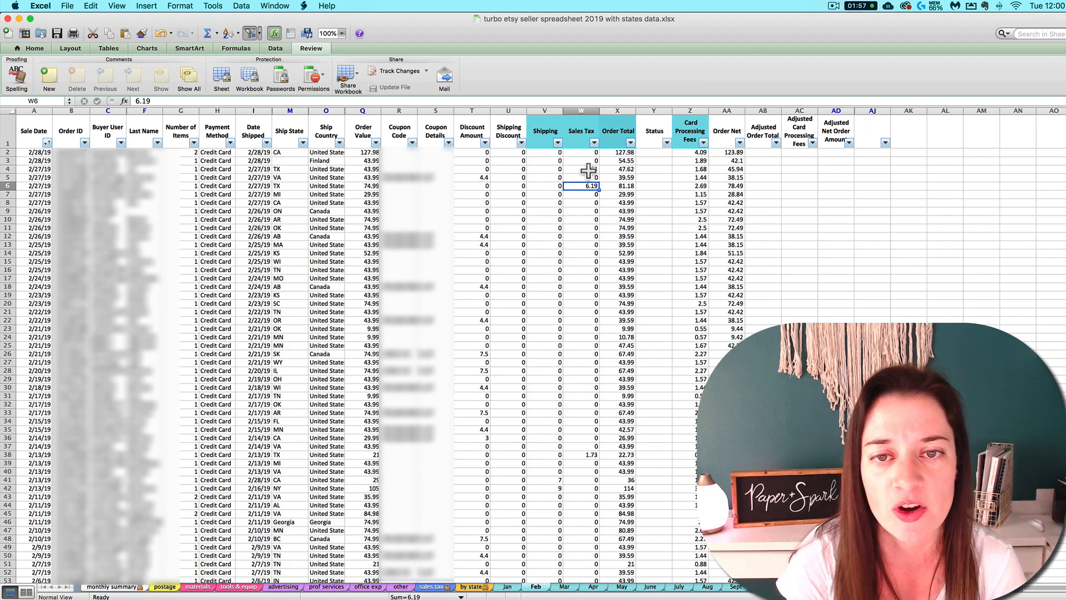
click(580, 111)
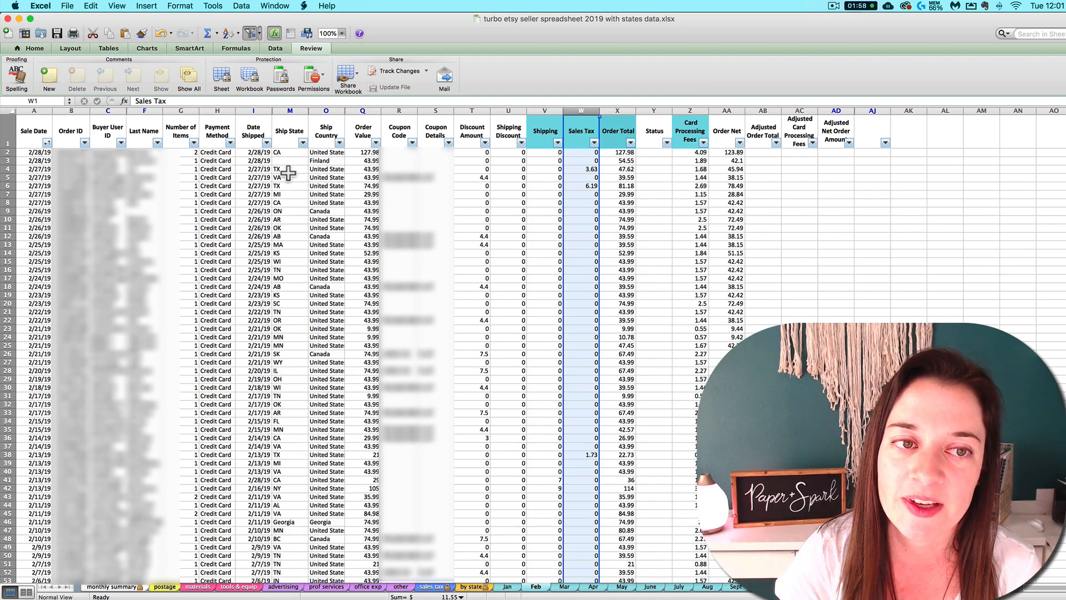
click(590, 185)
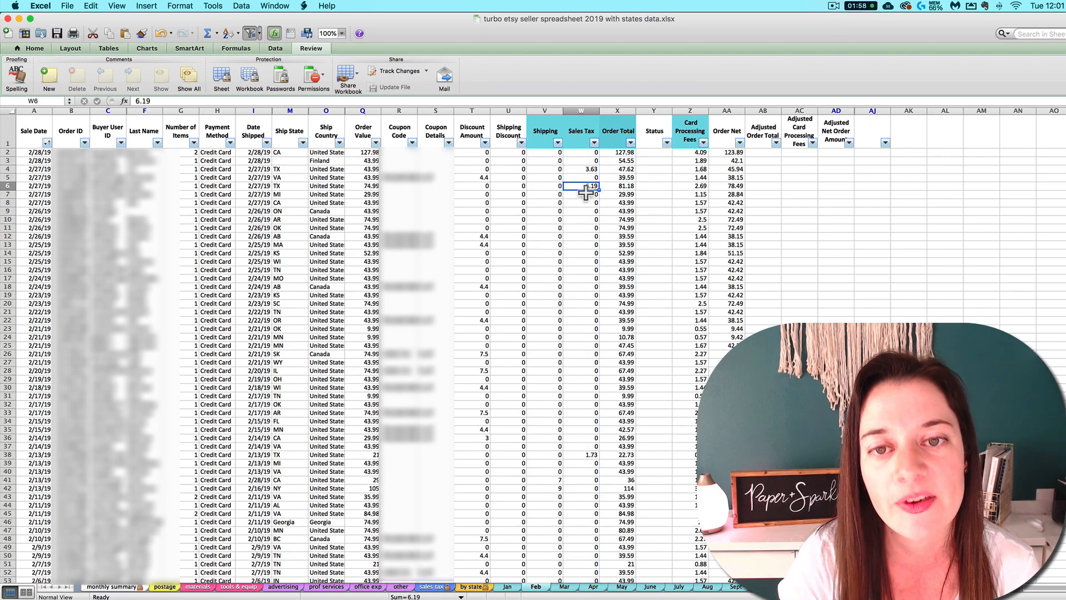
scroll(593, 492, down, 3)
scroll(593, 492, down, 1)
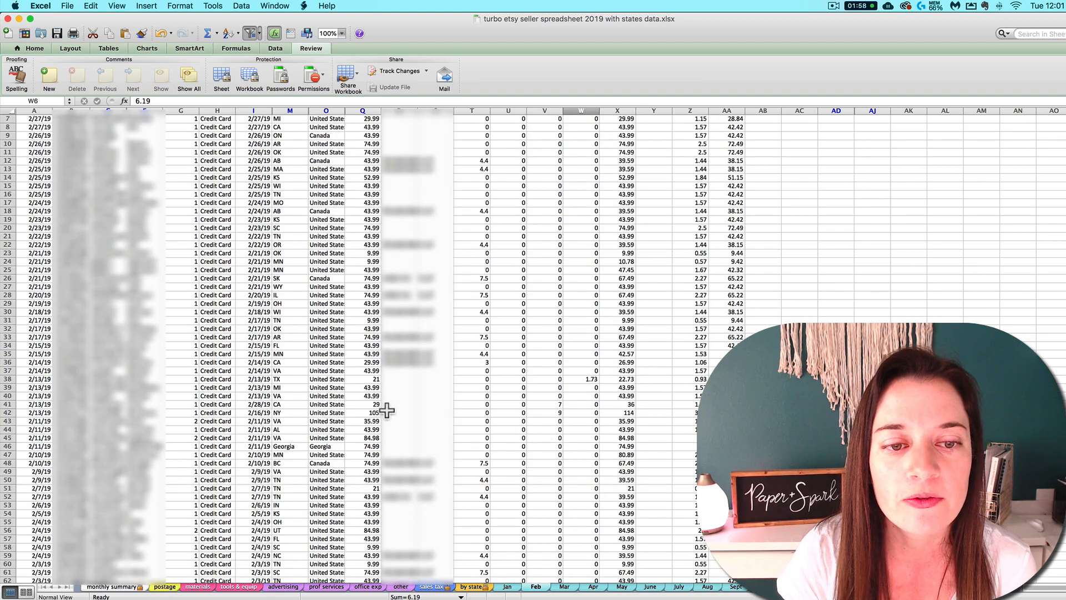
Step: Review the Sales Tax entries down the Feb sheet, including the Texas order in row 38, and compare them with the monthly summary
click(292, 379)
click(586, 380)
scroll(588, 385, up, 3)
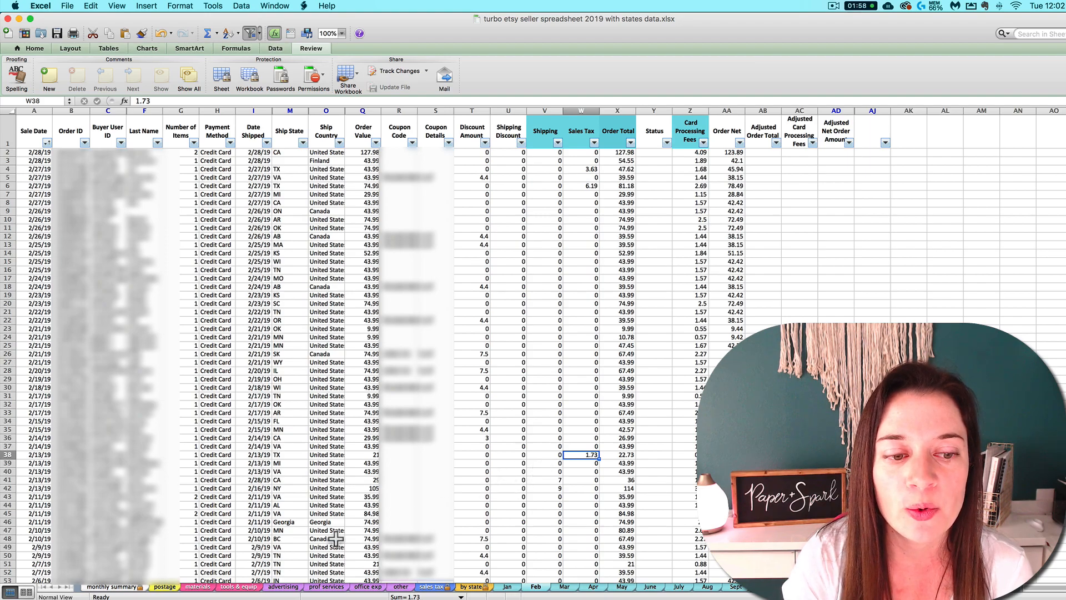
scroll(589, 486, down, 3)
scroll(590, 486, down, 10)
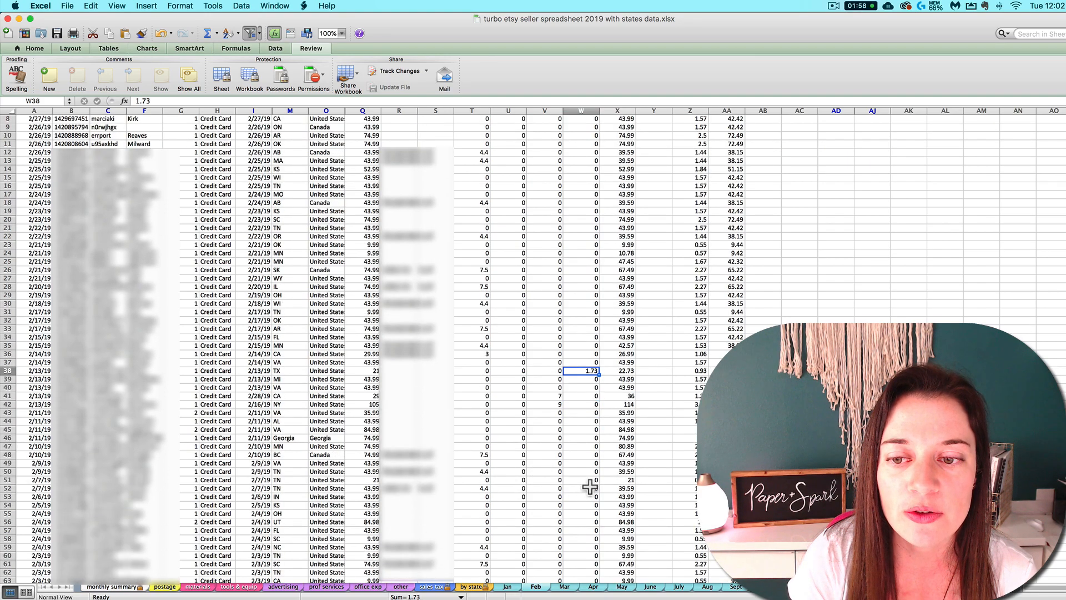
scroll(590, 486, down, 4)
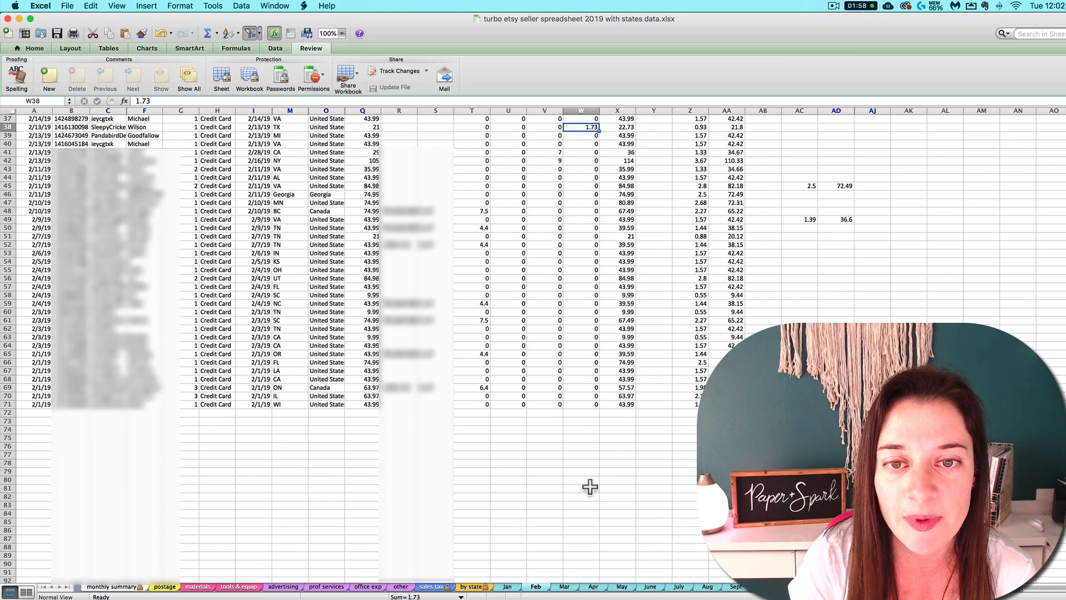
scroll(590, 487, up, 6)
scroll(589, 486, up, 8)
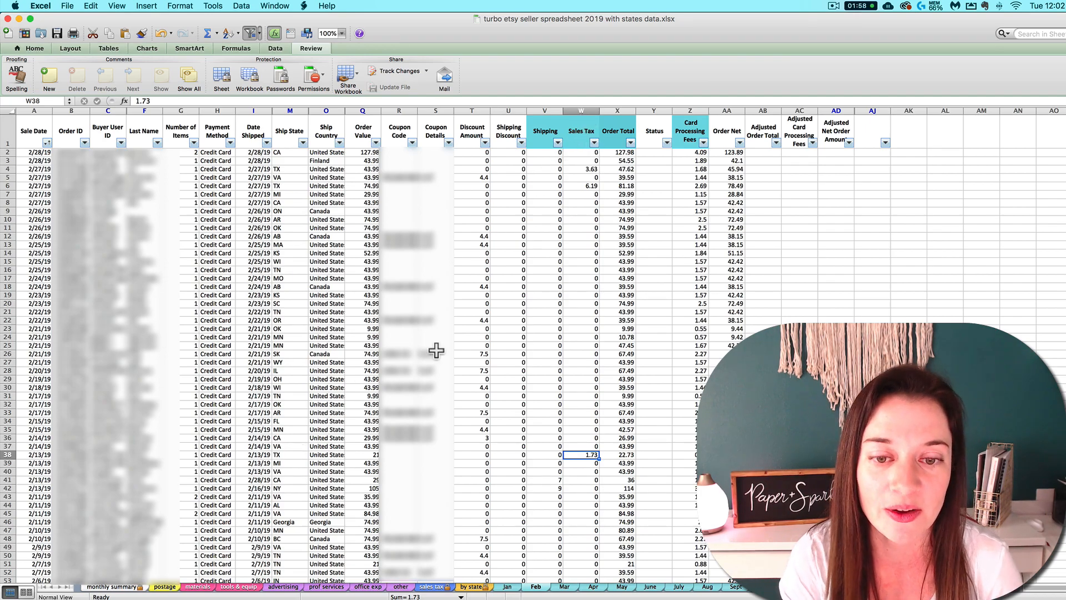
click(591, 107)
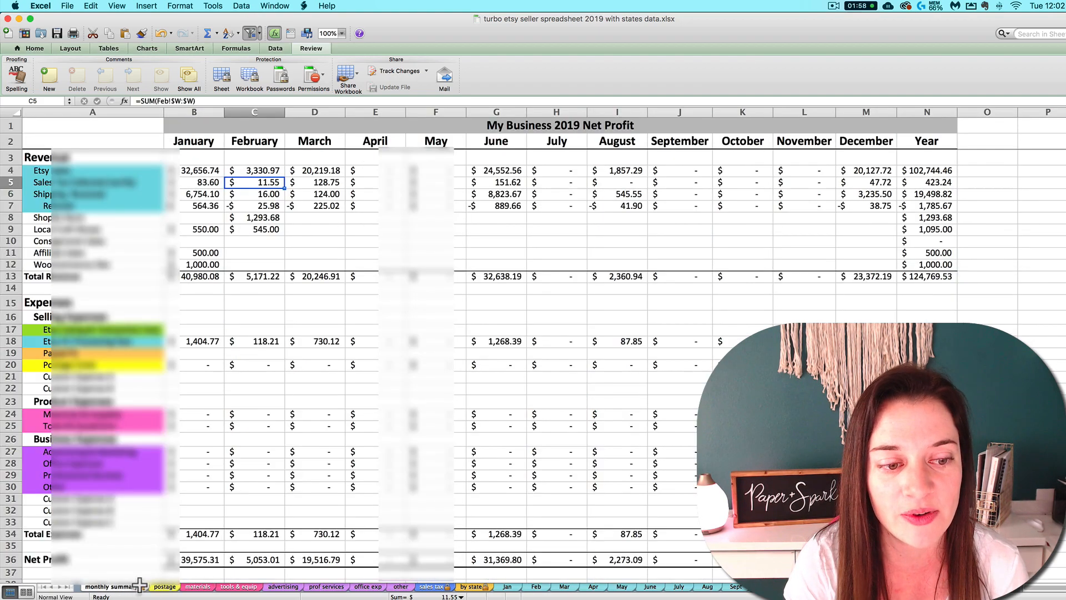
click(111, 587)
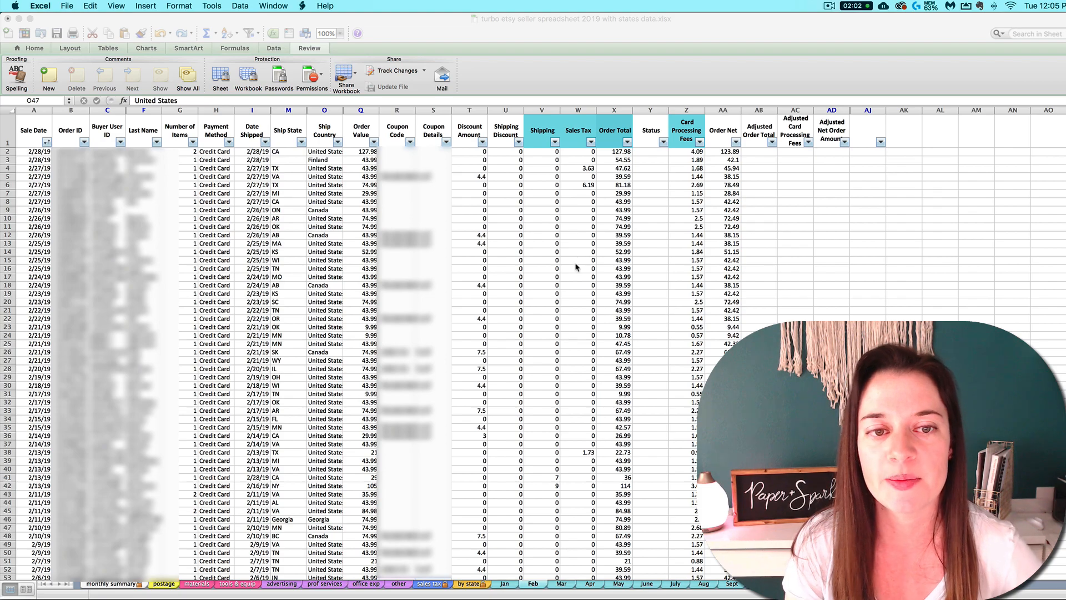
Step: Change the row 17 order's ship state to WA and set its sales tax to 3.25 on the Feb sheet
click(333, 289)
drag(286, 287, 339, 291)
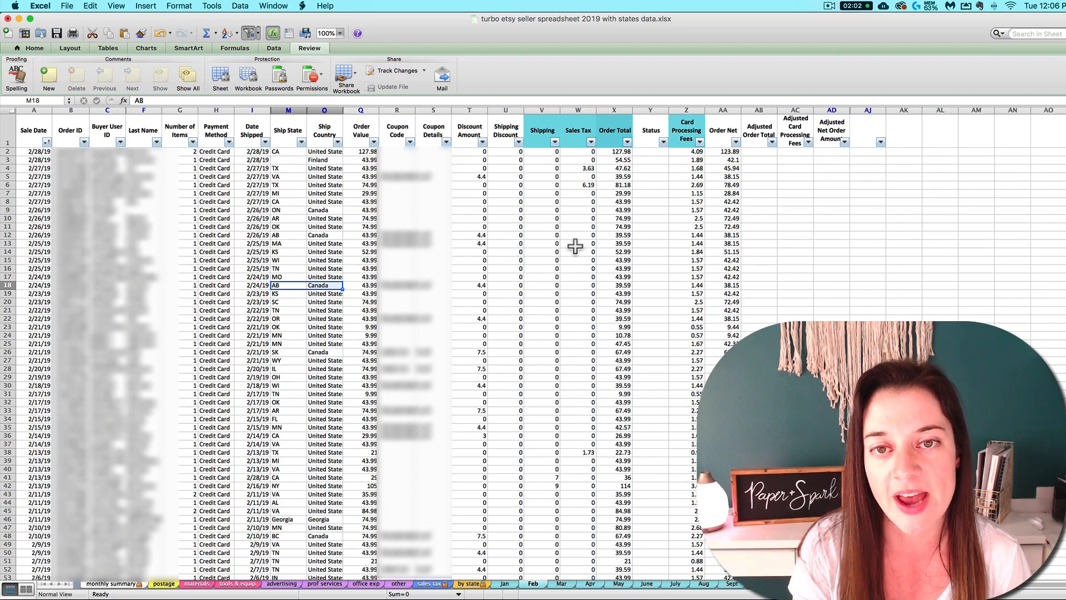
click(588, 277)
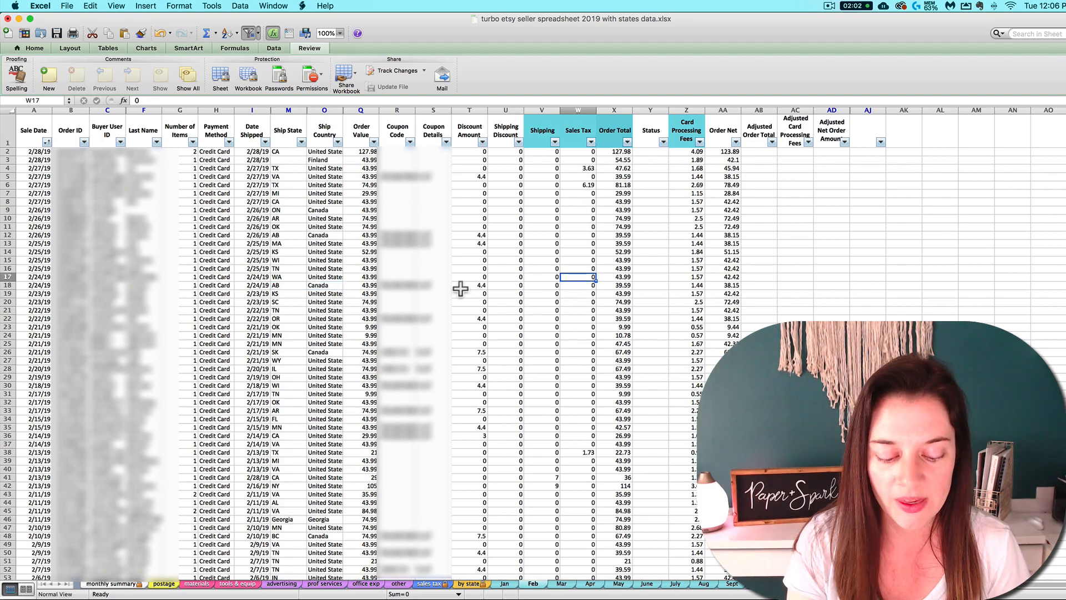
text(3.25)
key(Return)
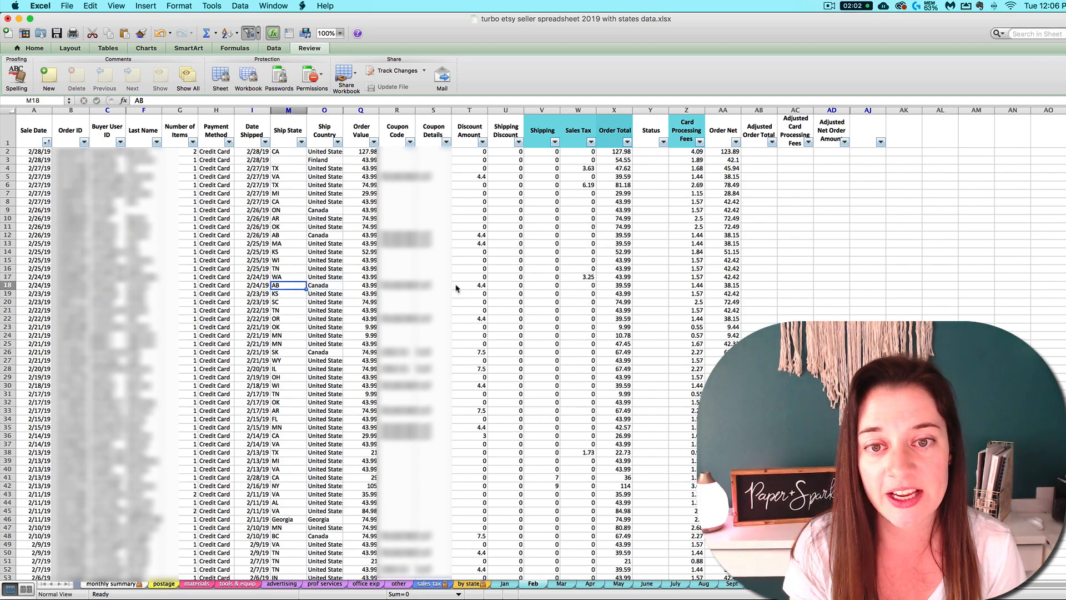
drag(319, 277, 584, 278)
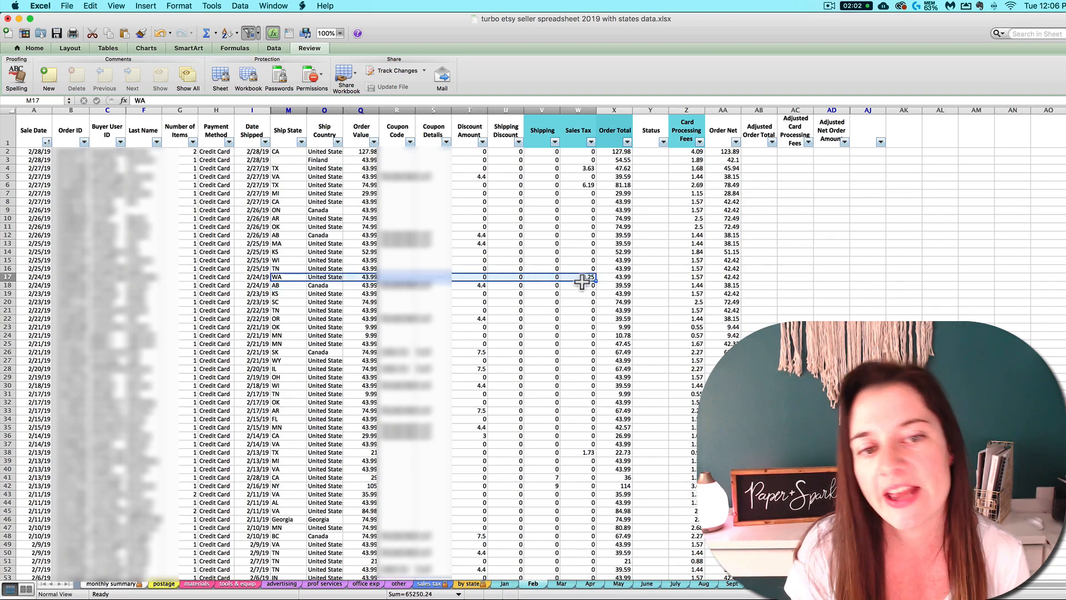
click(582, 281)
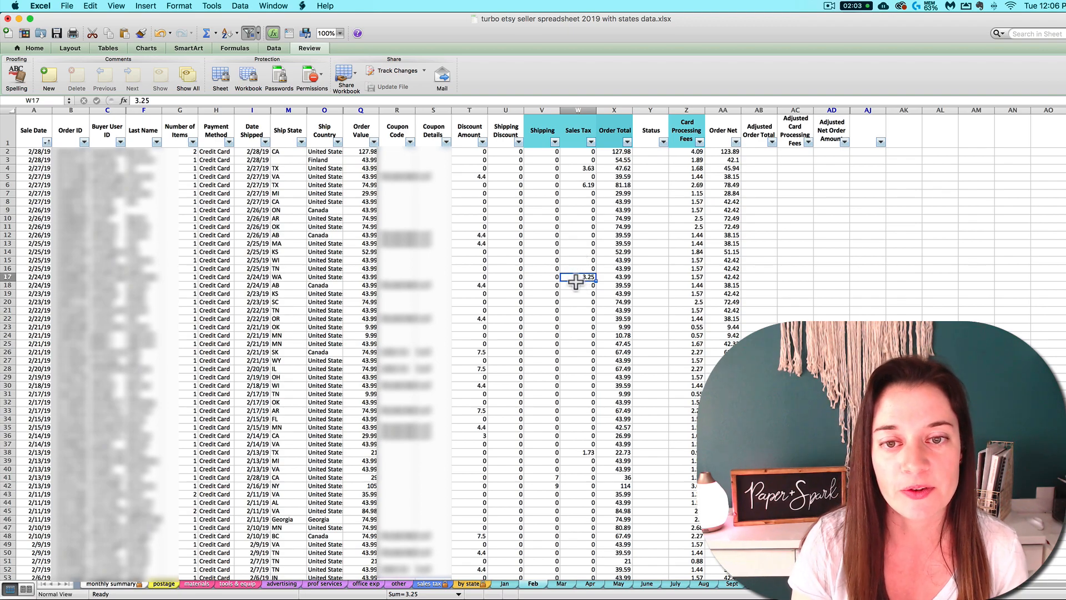
Step: Check the Sales Tax Collected (verify) row and its February value on the monthly summary
click(119, 584)
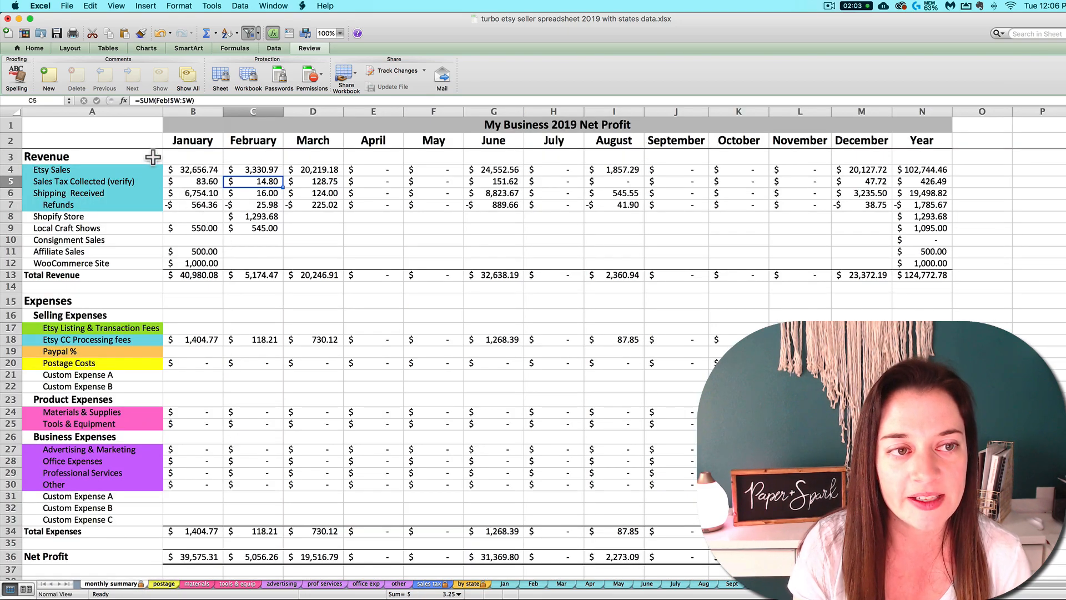
click(10, 181)
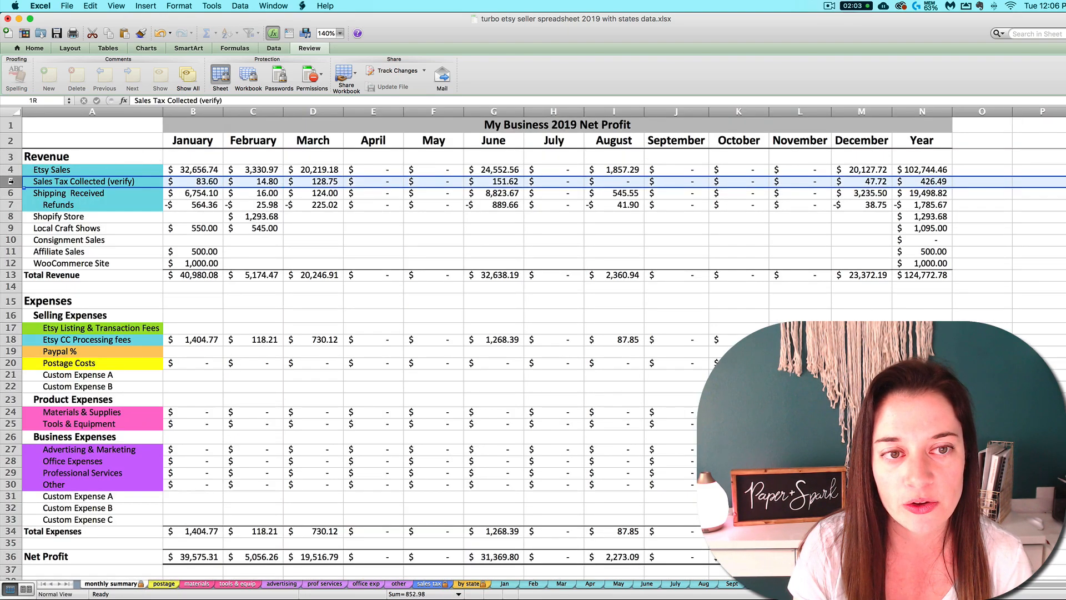
click(244, 182)
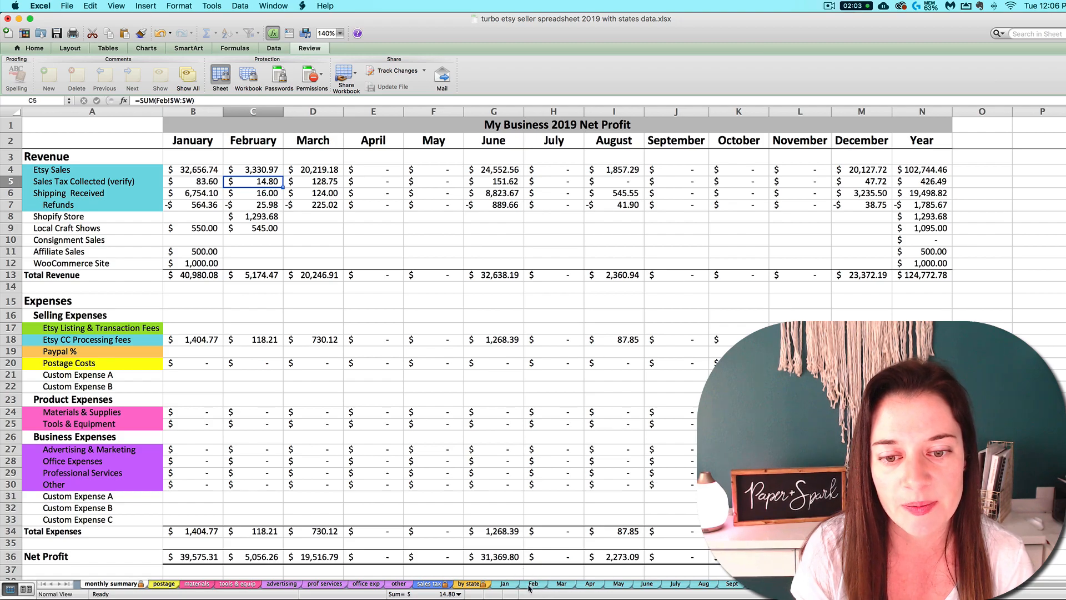
Step: Reset the row 17 order's sales tax to 0 on the Feb sheet and recheck February's Sales Tax Collected on the monthly summary
click(532, 583)
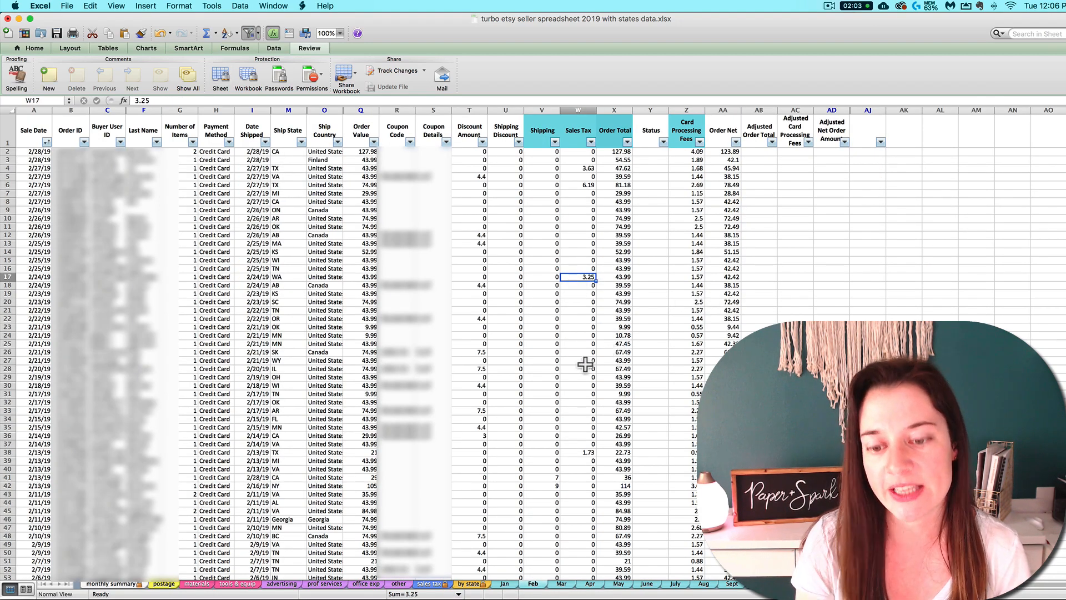
text(0)
key(Return)
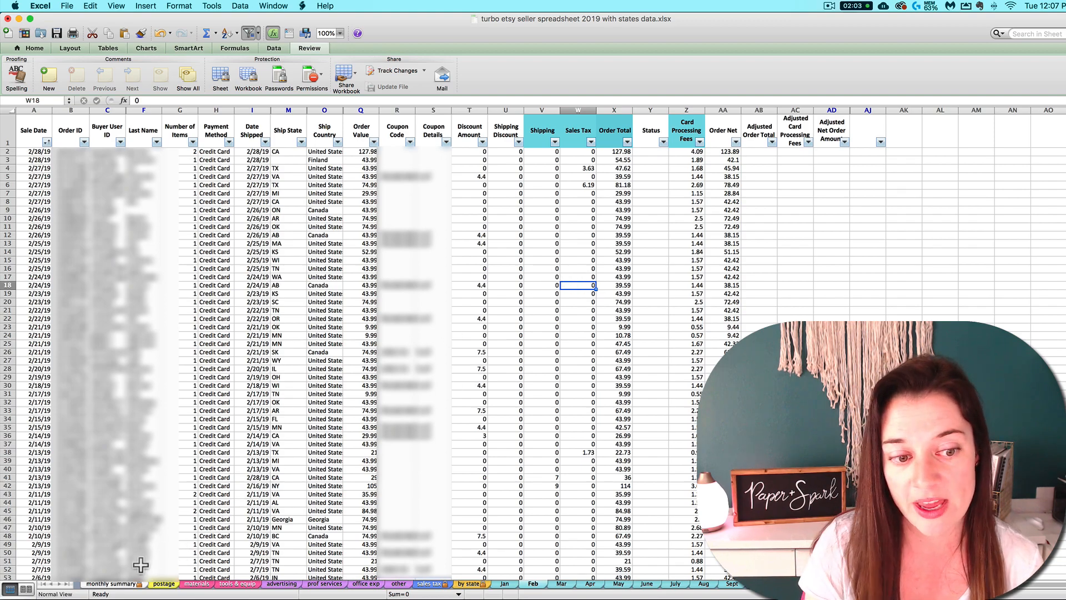
click(95, 585)
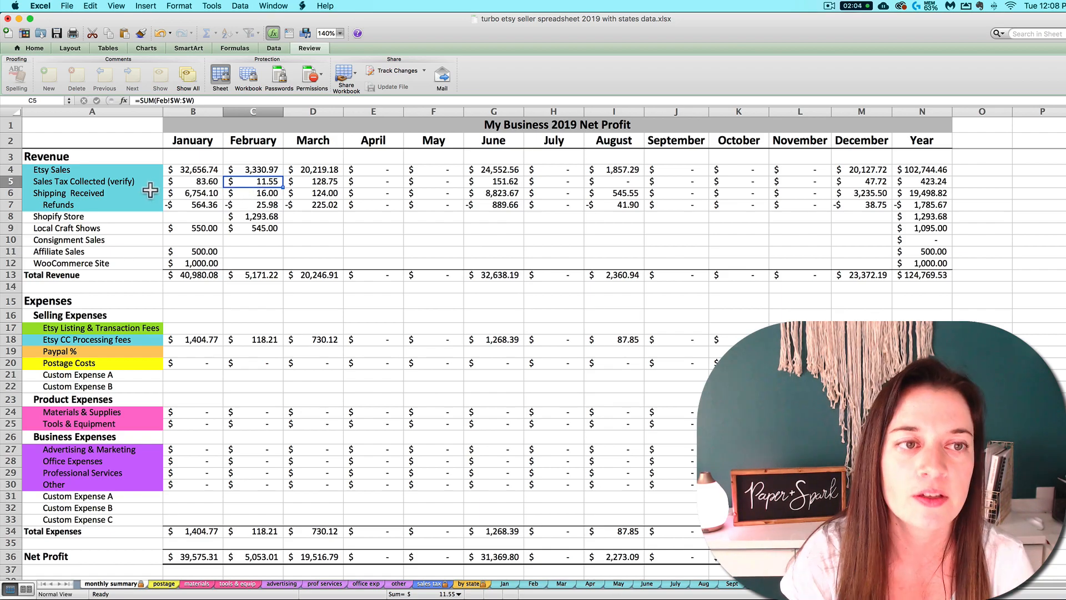
click(533, 584)
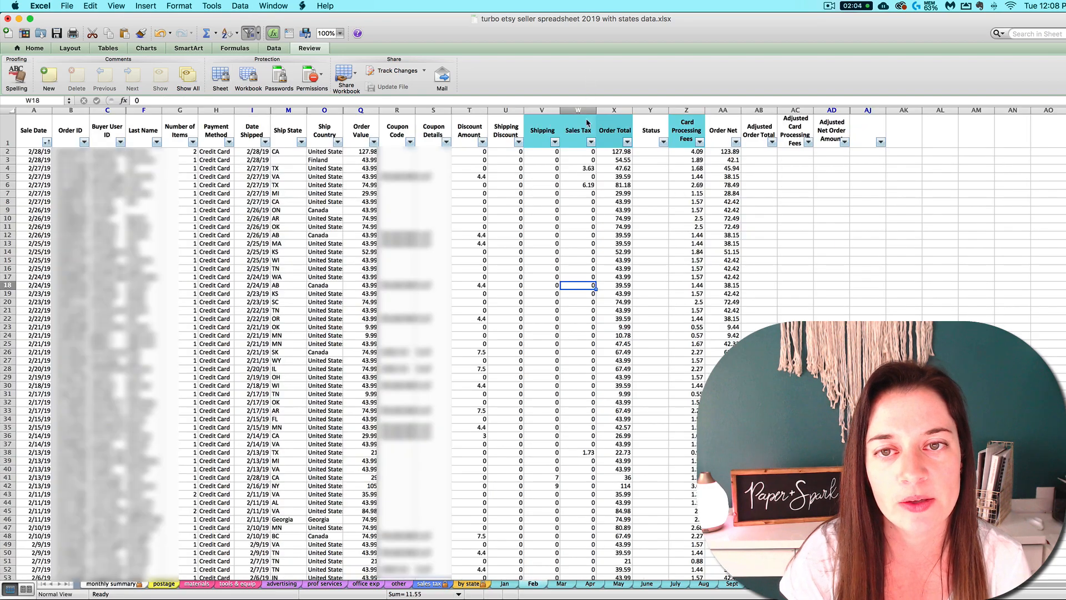
Step: Inspect February's Shipping Received formula on the monthly summary, along with the Postage Costs row and the postage sheet
click(124, 584)
click(154, 196)
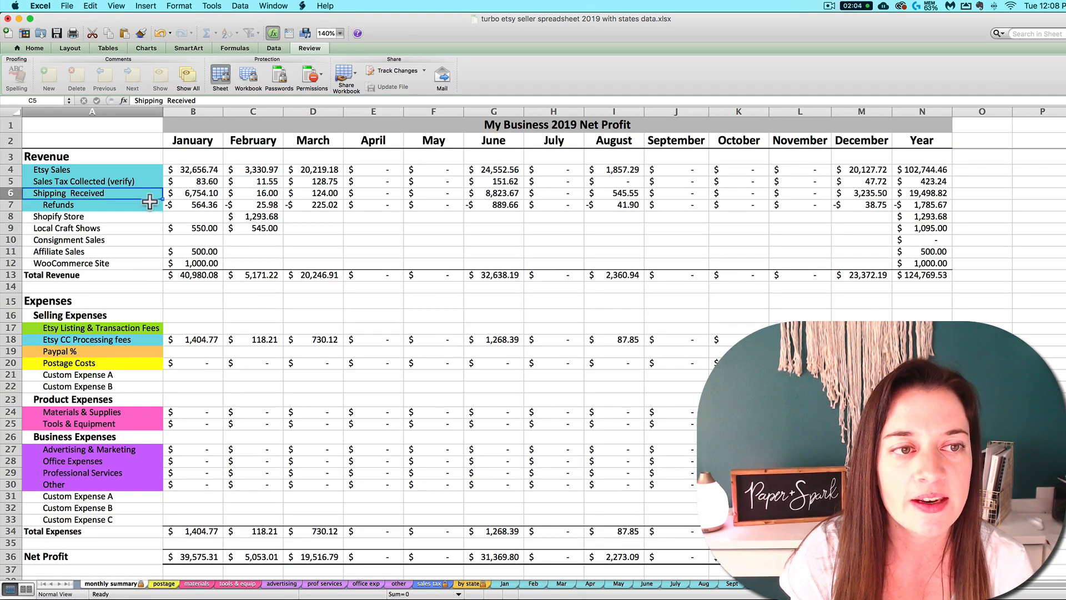
click(251, 195)
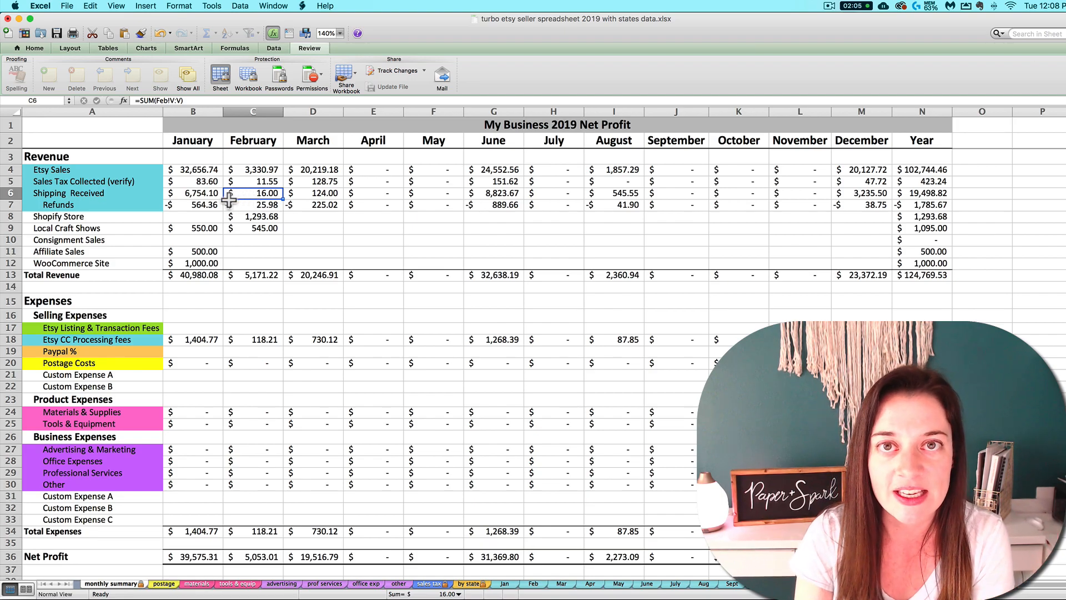
click(131, 369)
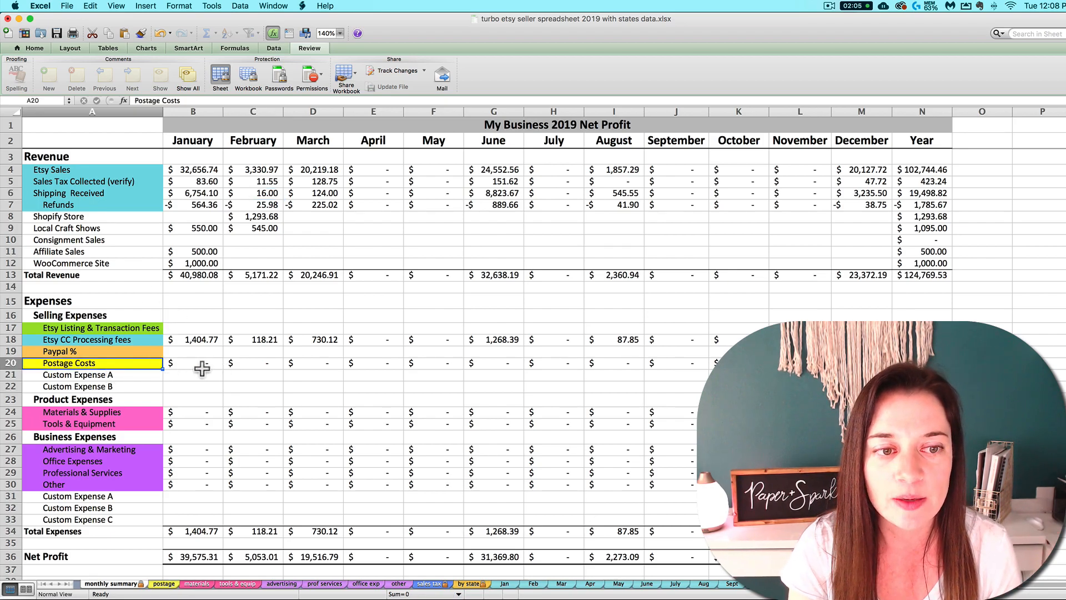
click(164, 583)
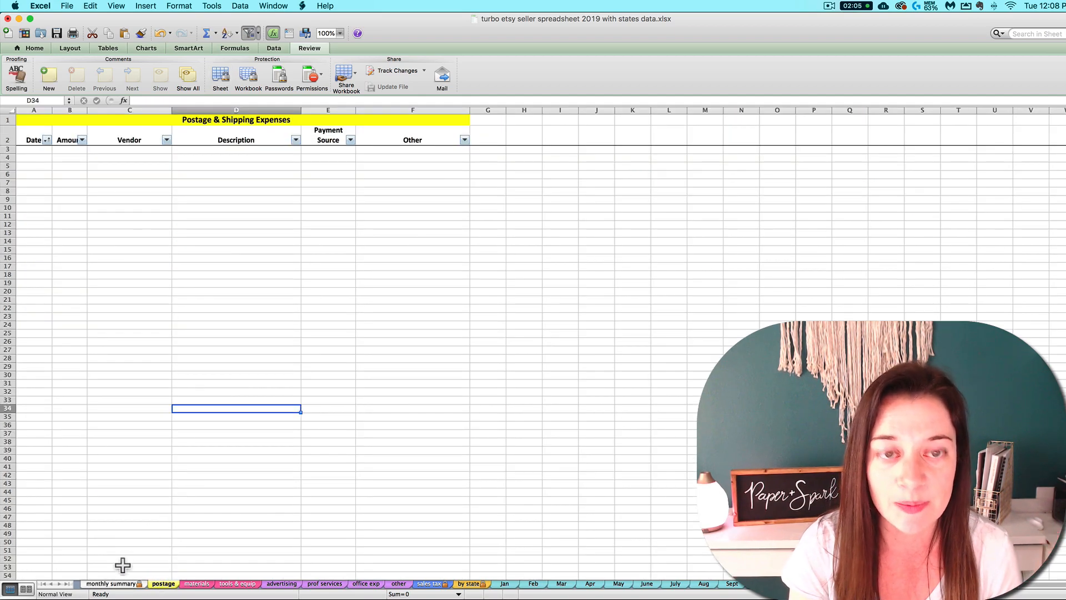
click(97, 585)
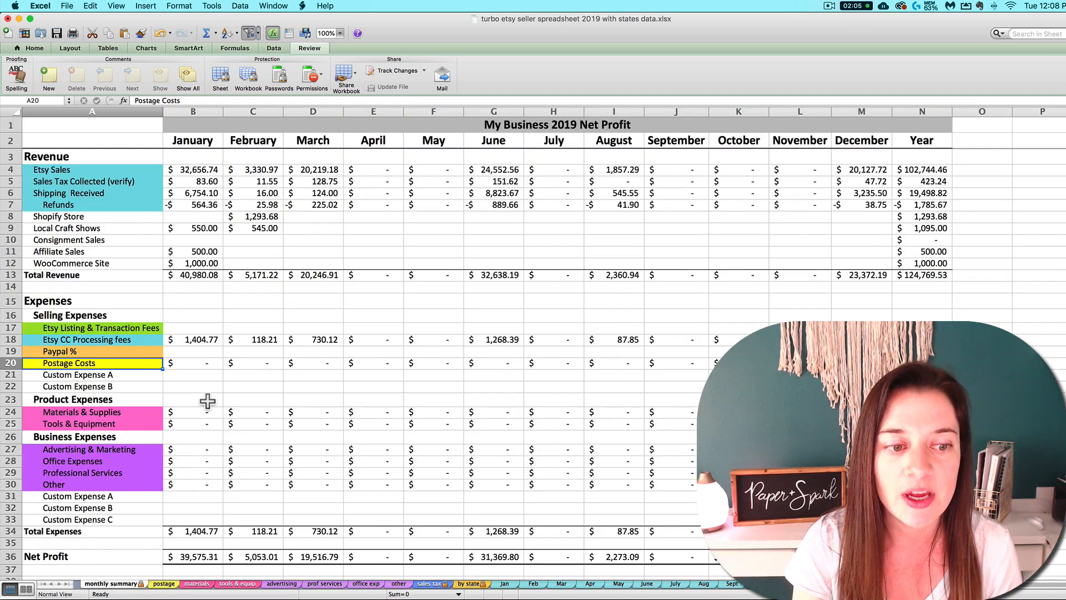
Step: Trace February's Shipping Received figure on the monthly summary to the Shipping column of the Feb sheet
click(165, 194)
click(168, 195)
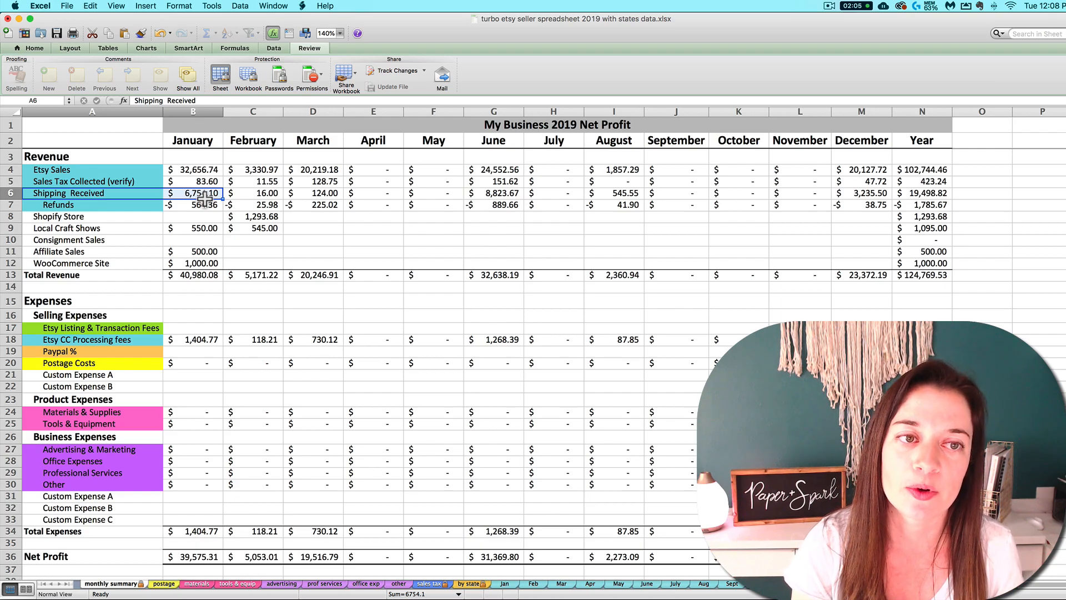
click(244, 195)
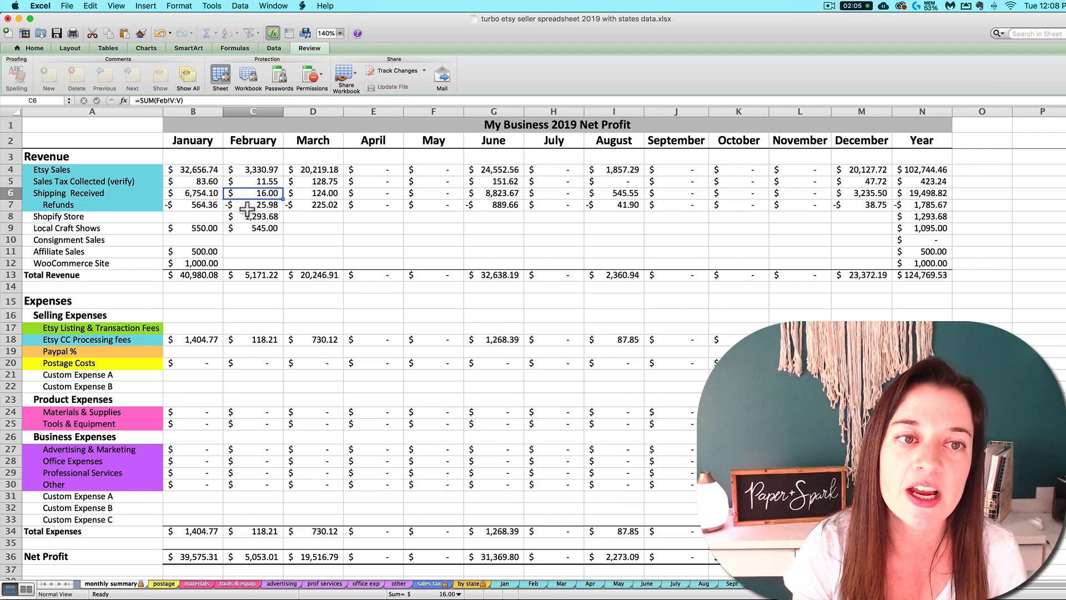
click(544, 584)
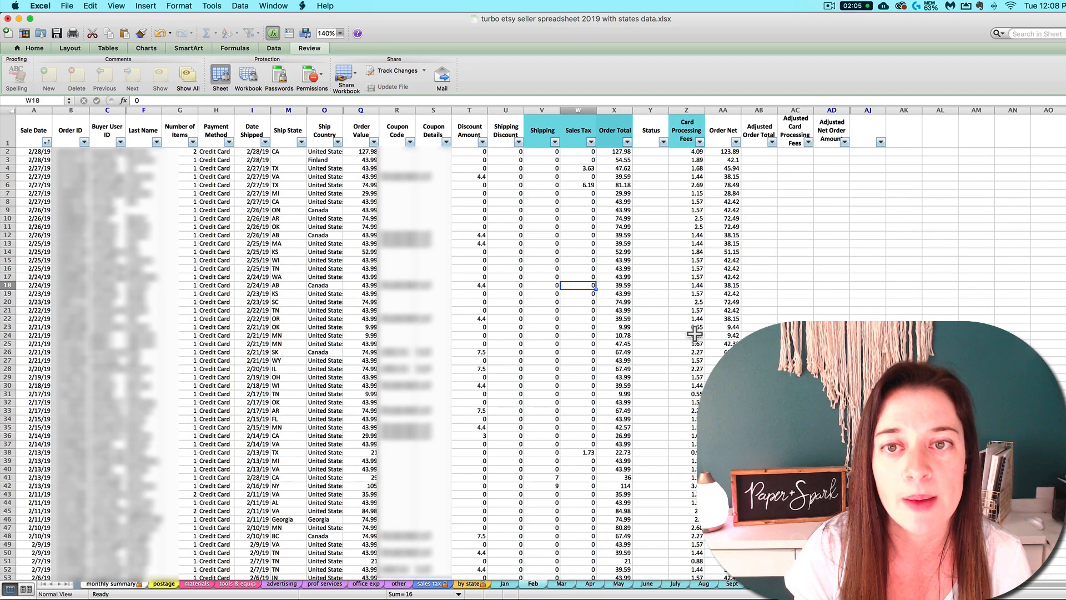
click(542, 114)
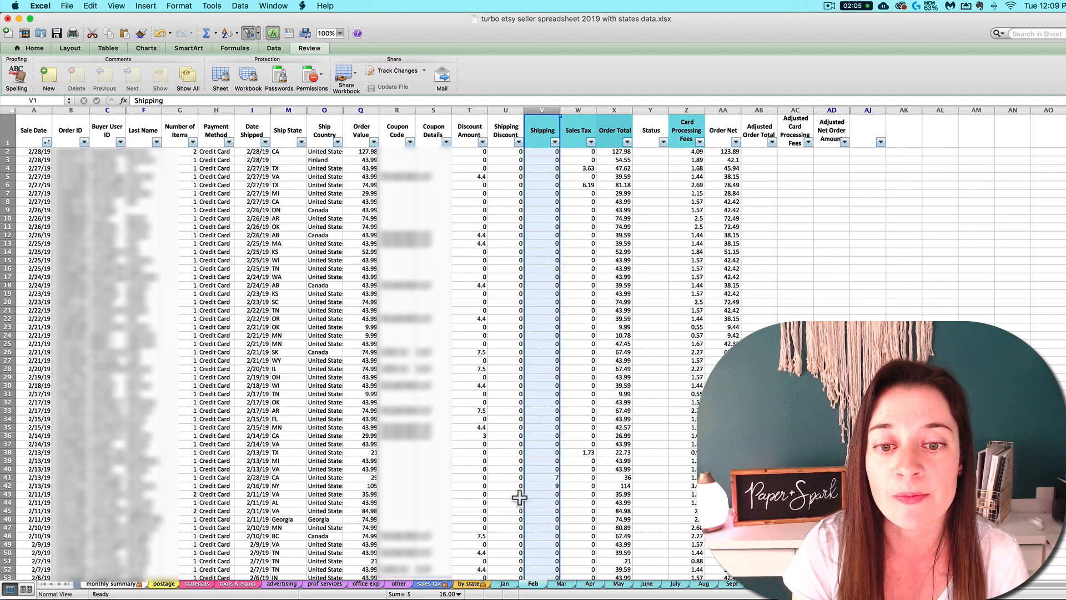
Step: Trace February's Refunds formula to the adjusted card processing fees and net order amounts in rows 45 and 49 of the Feb sheet
click(111, 584)
click(249, 205)
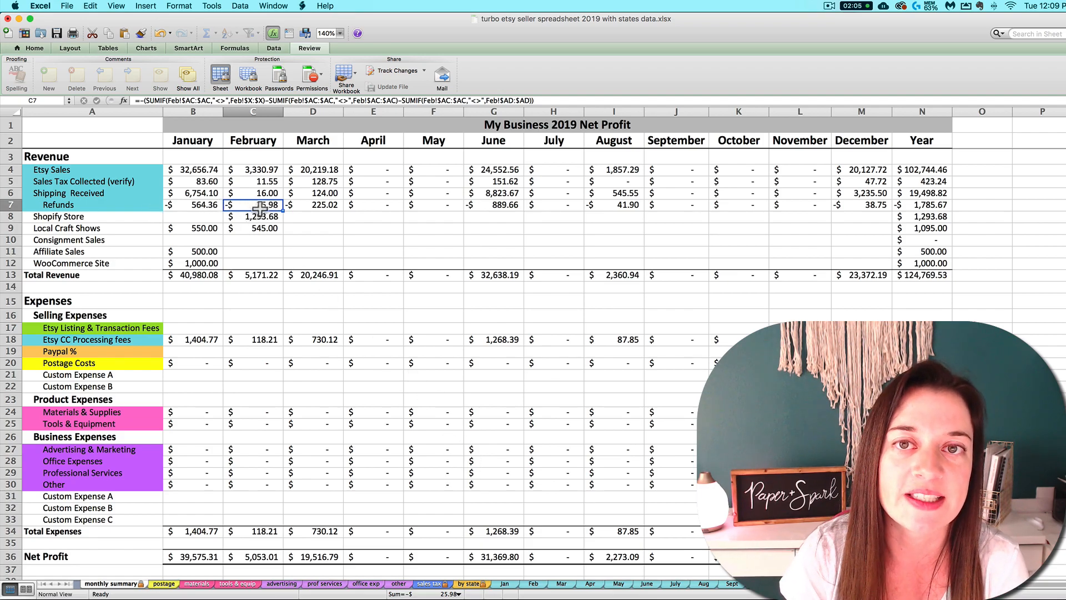
click(533, 584)
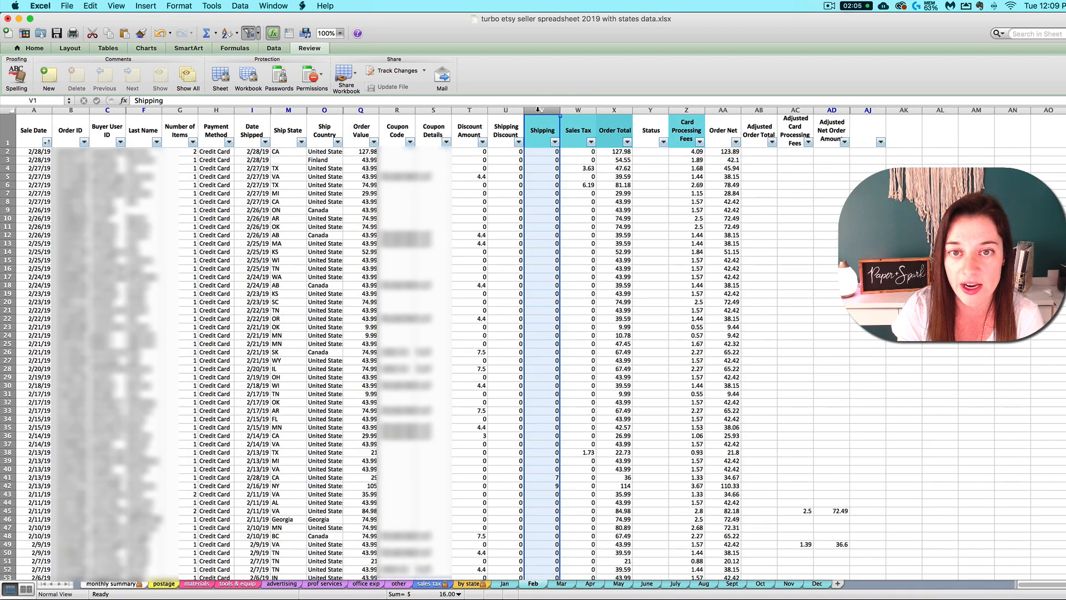
click(802, 514)
click(831, 512)
click(835, 546)
click(809, 545)
click(818, 547)
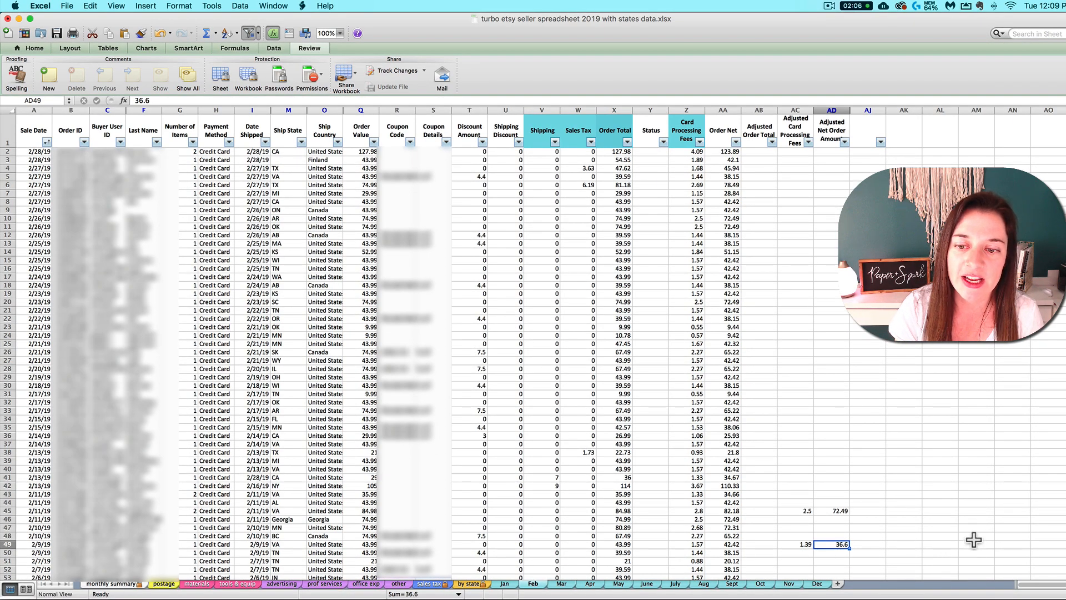
click(113, 584)
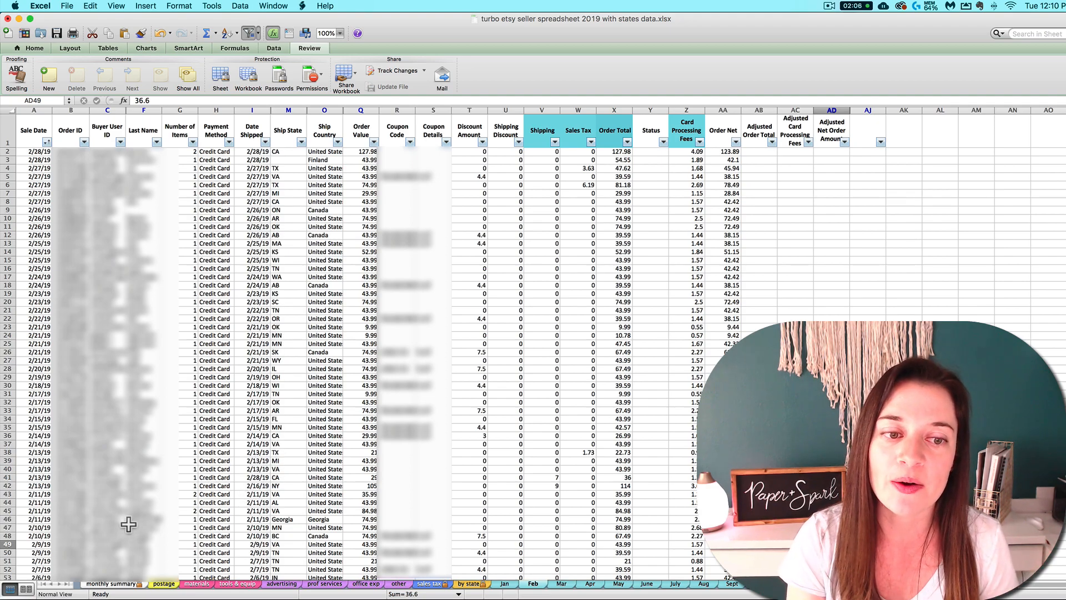
Step: Trace February's Etsy CC Processing fees to the Card Processing Fees column and the adjusted fee in row 45 of the Feb sheet
click(123, 585)
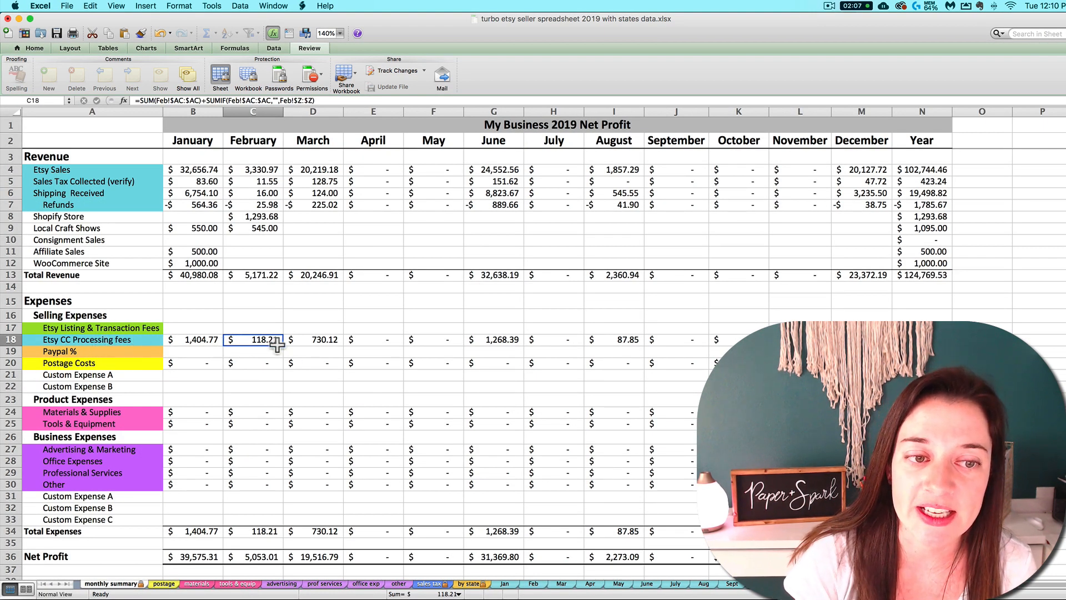
click(534, 584)
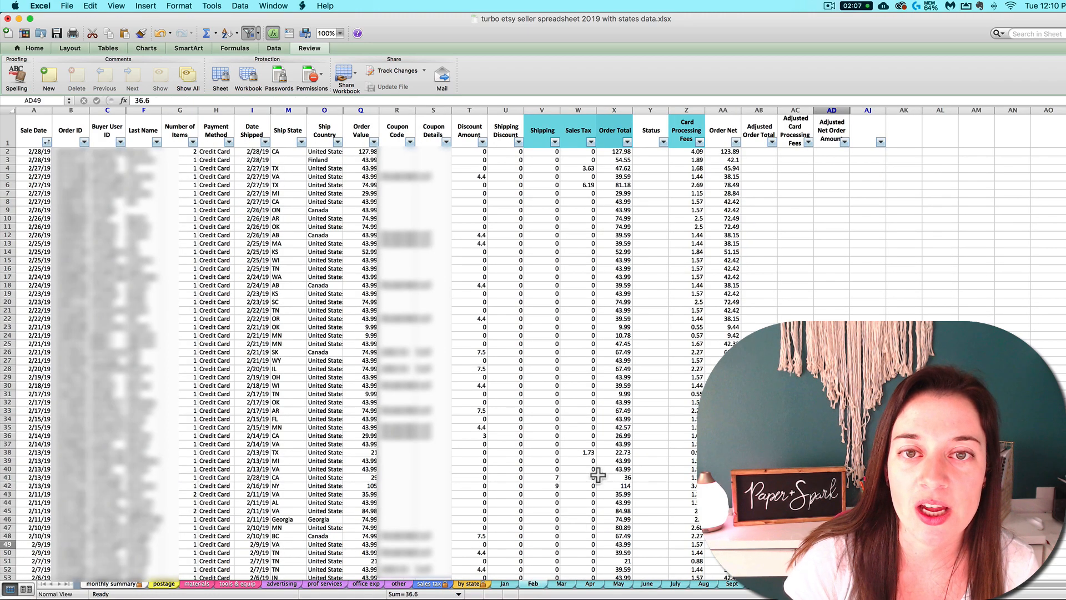
click(696, 110)
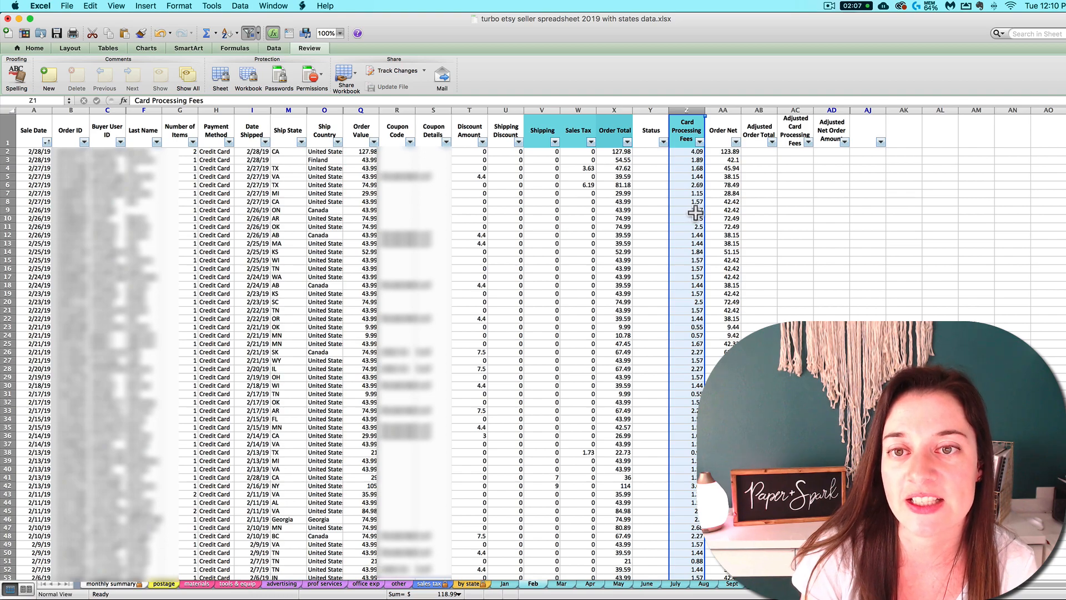
click(97, 584)
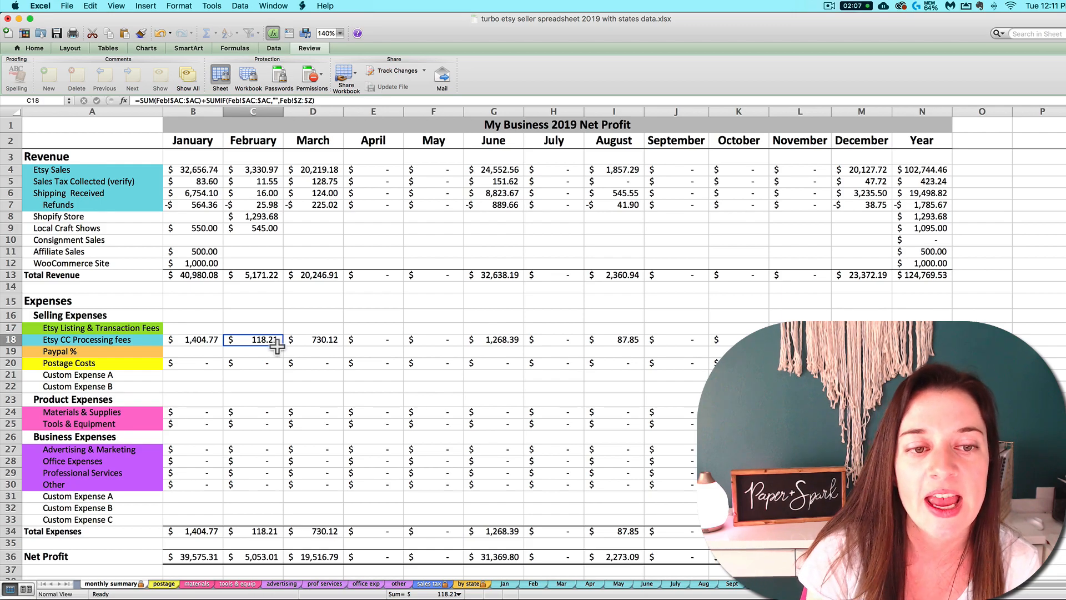
click(541, 585)
click(795, 519)
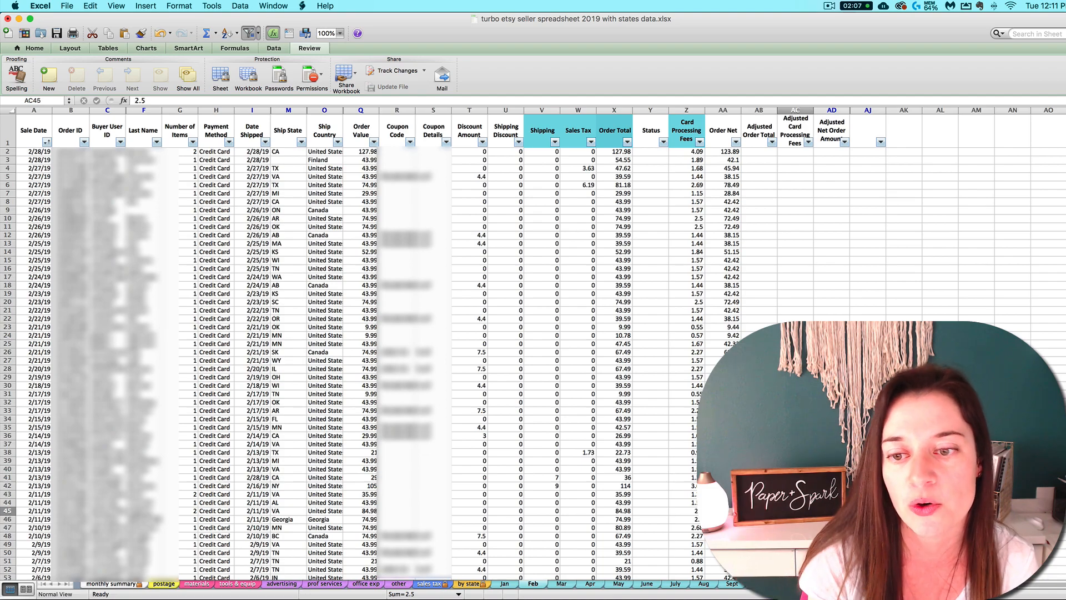
click(111, 584)
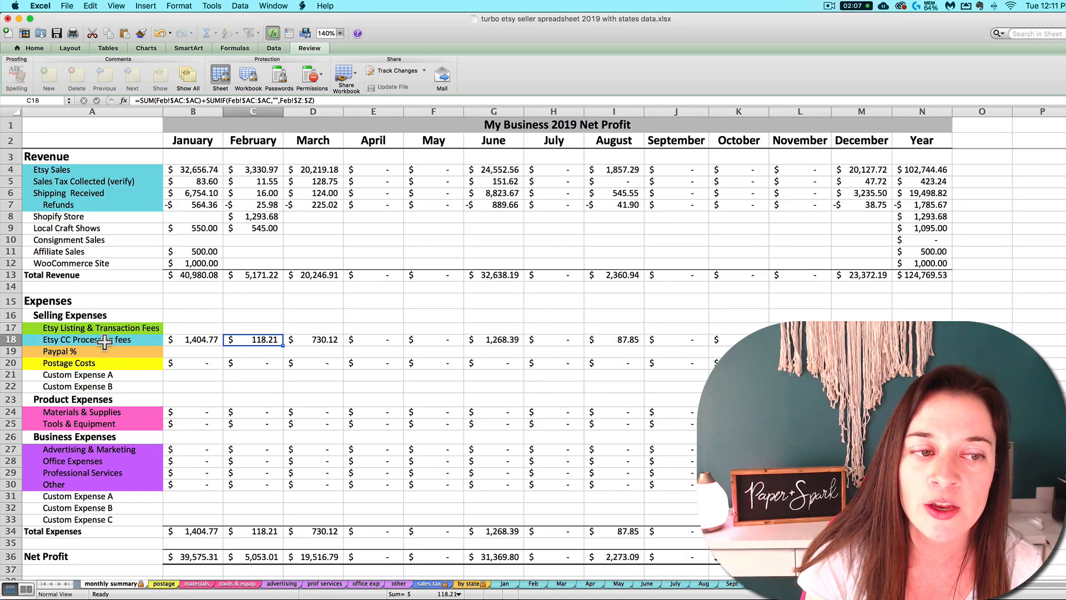